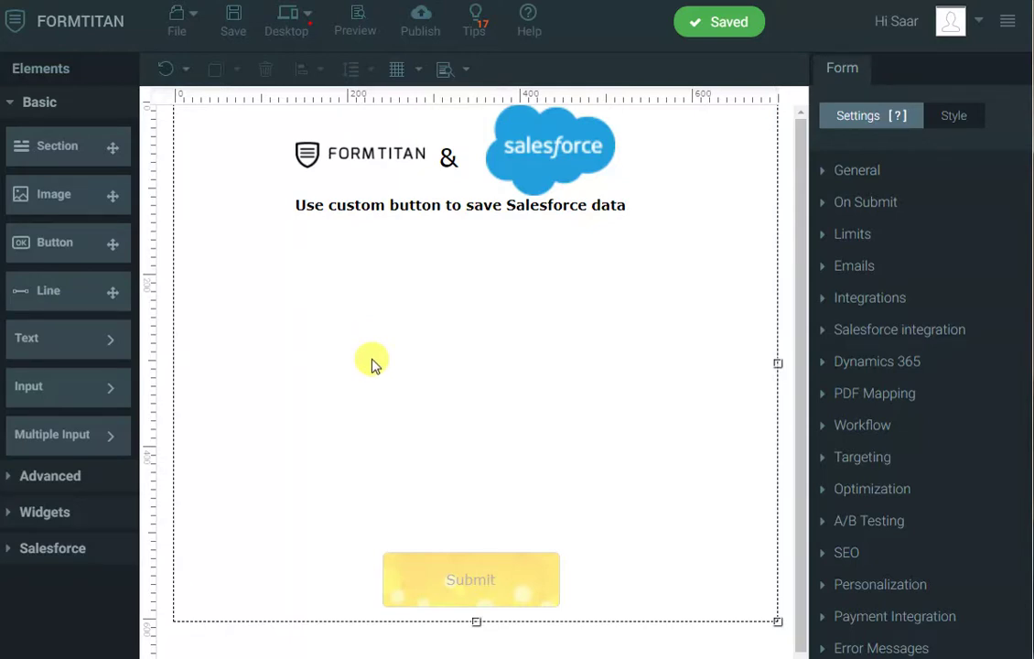
Step: Add a text box below the heading labelled 'Account Name'
click(88, 385)
drag(226, 323, 226, 234)
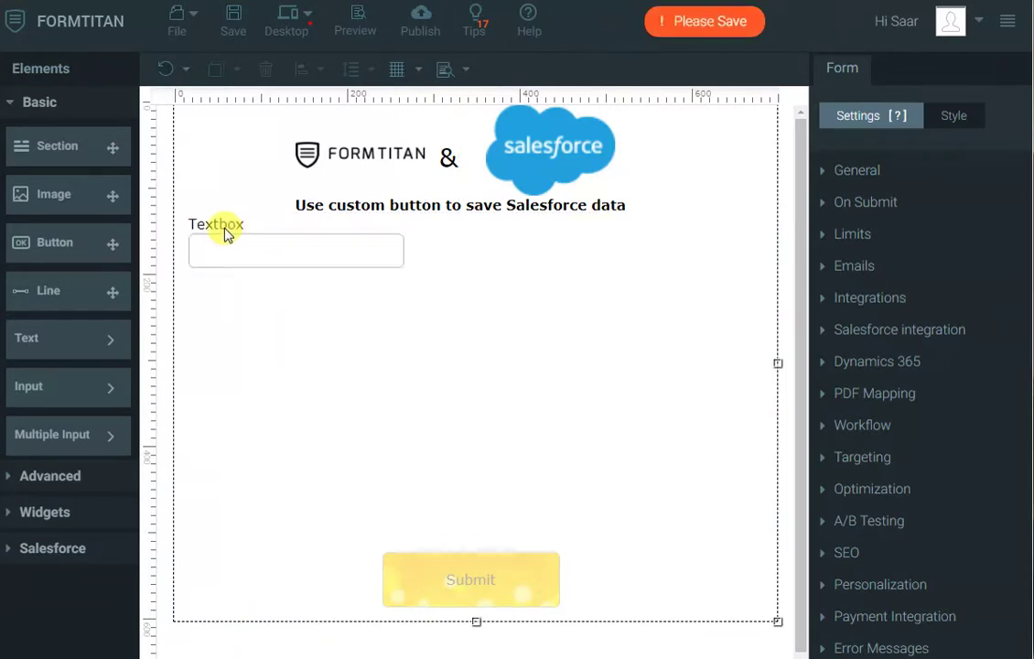
double_click(208, 221)
text(Account Name)
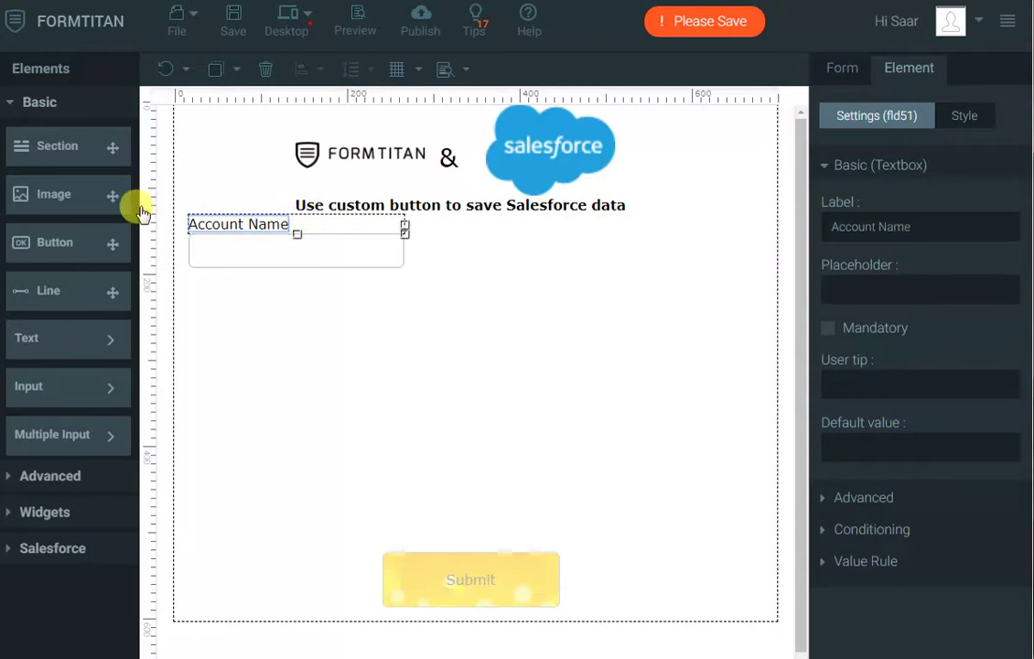
Step: Add a narrowed button labelled 'Create Account' beside the Account Name box
drag(80, 234, 535, 249)
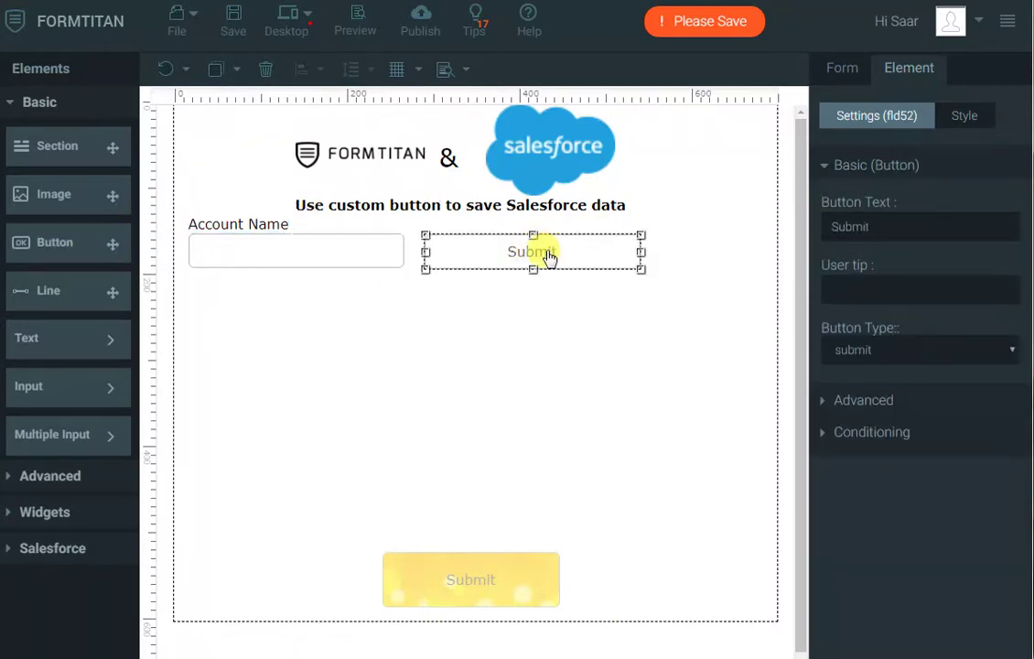
double_click(549, 258)
text(Create Account)
drag(644, 261, 556, 261)
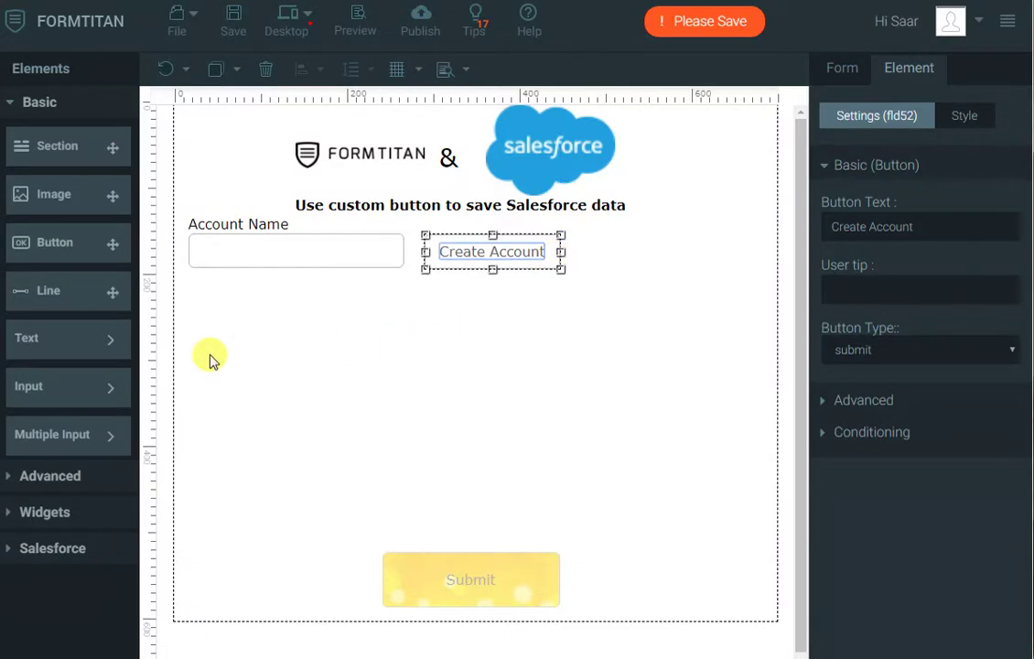
Step: Add a hidden field named AccountID beside the Create Account button
click(48, 513)
drag(57, 507, 651, 249)
click(915, 224)
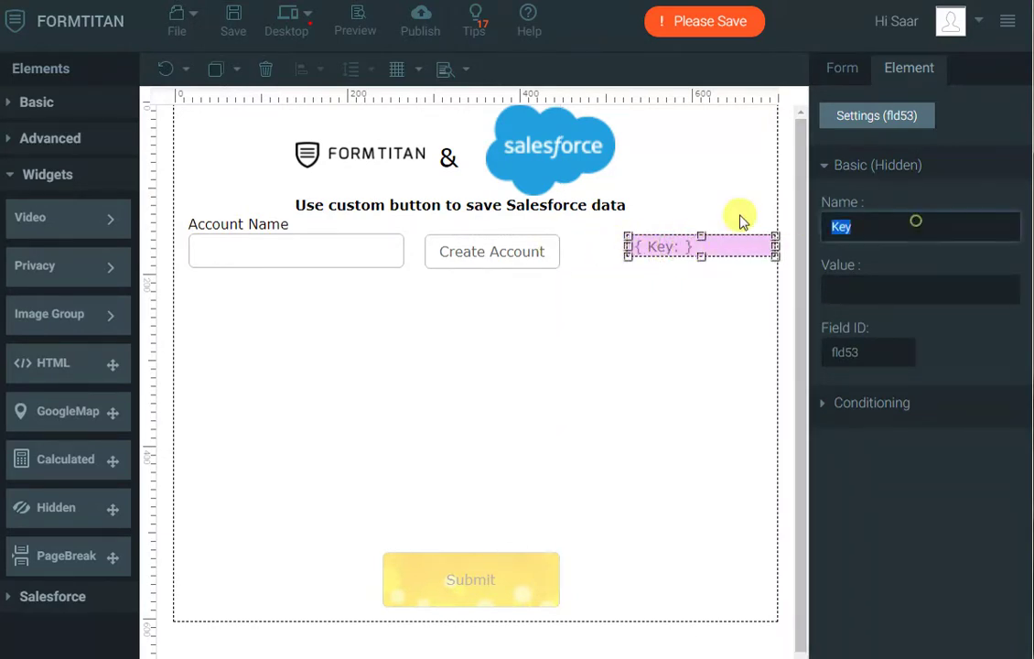
text(AccountID)
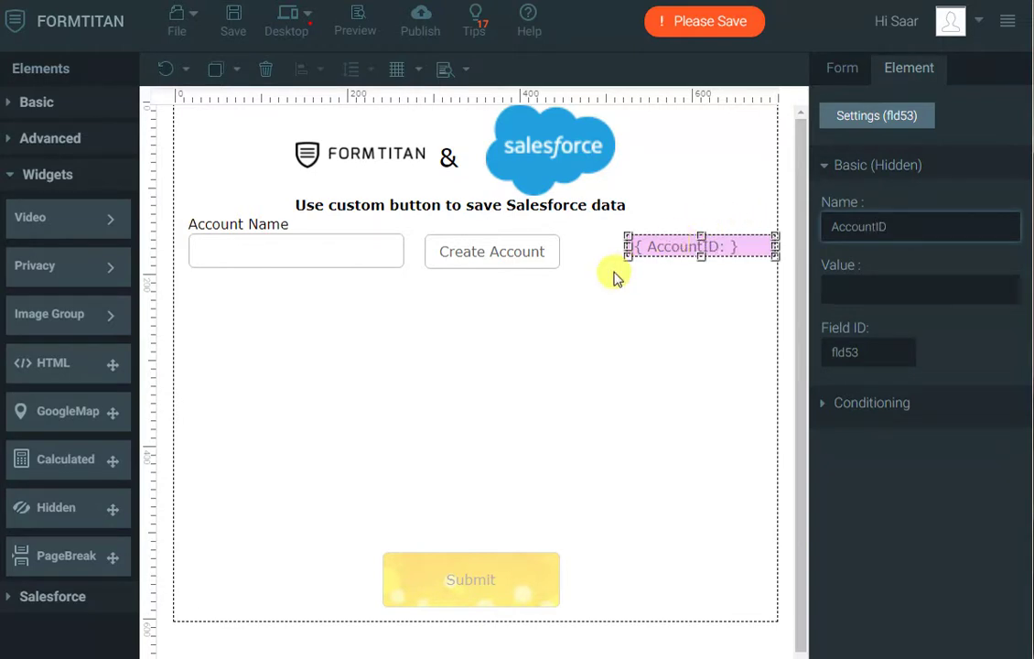
click(469, 323)
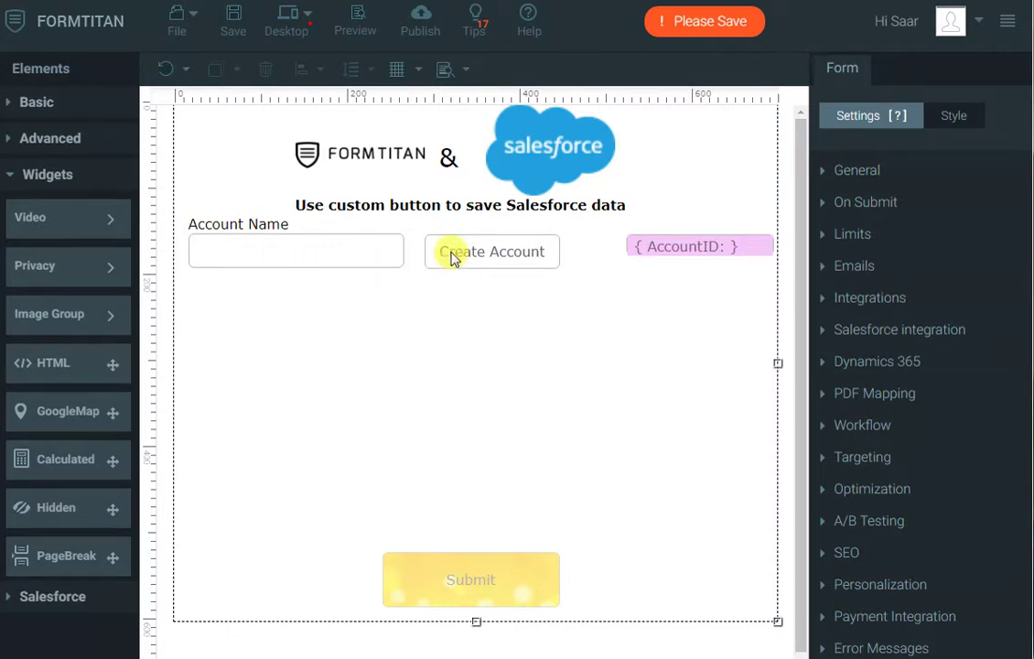
Step: Make Account Name mandatory and set the Create Account button type to Salesforce Action
click(340, 262)
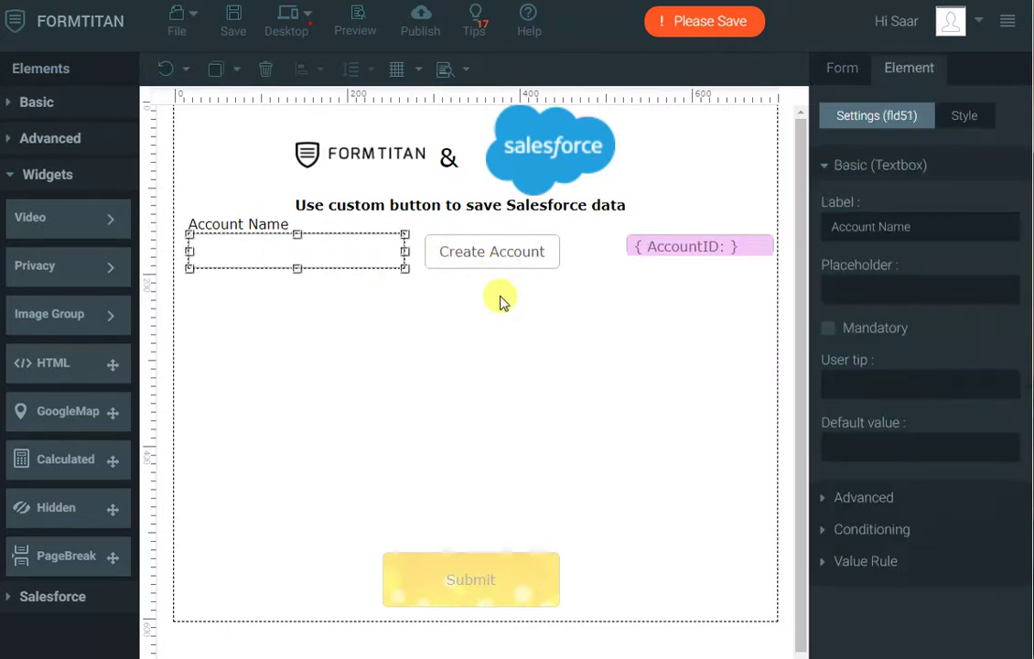
click(828, 328)
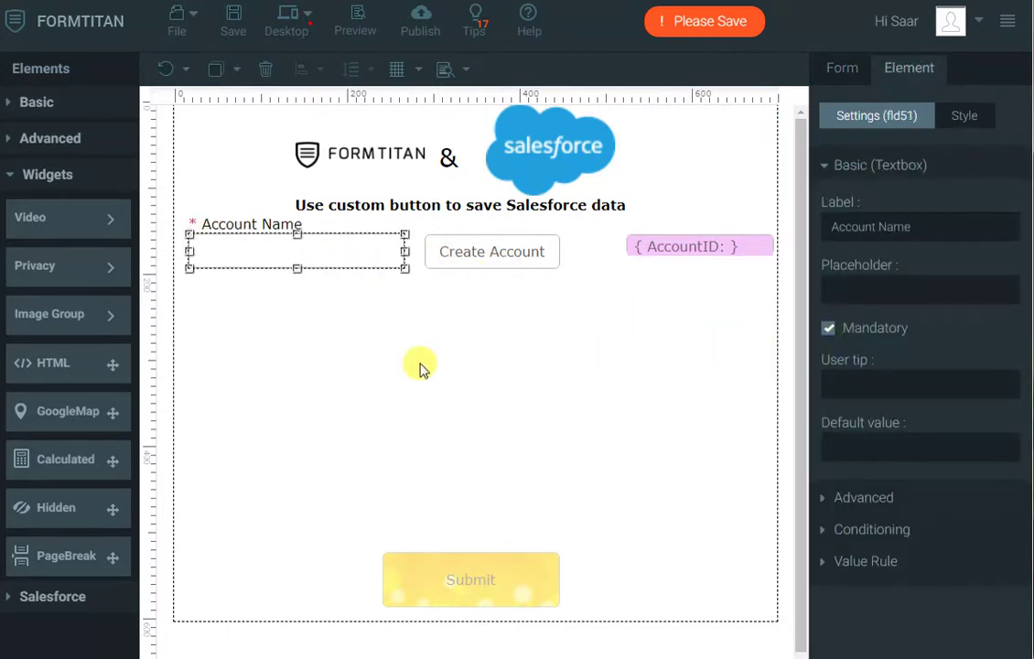
click(526, 261)
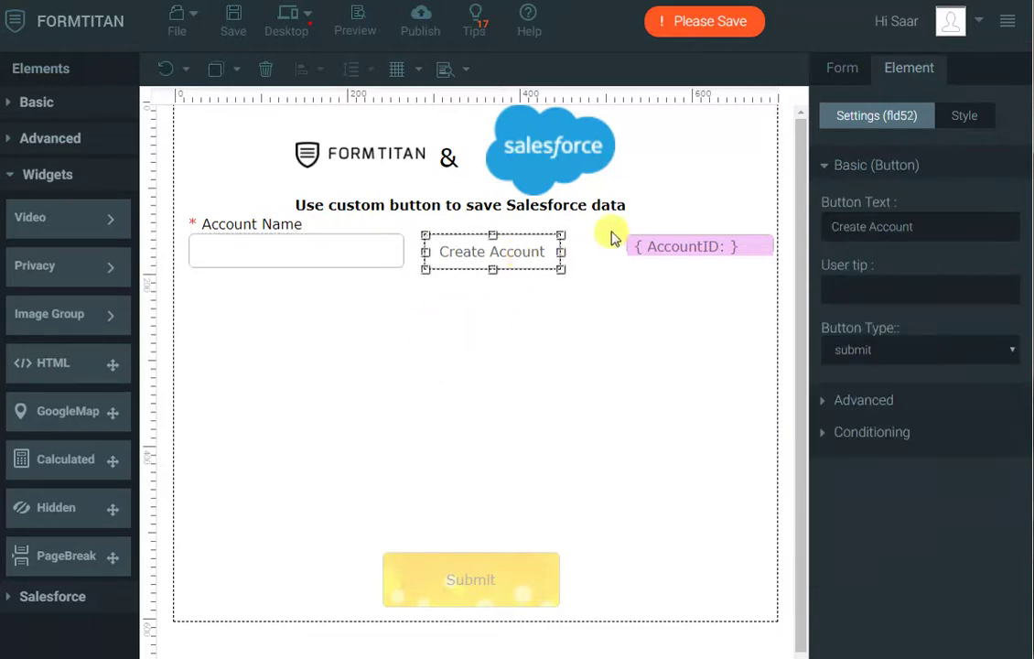
click(863, 351)
click(878, 449)
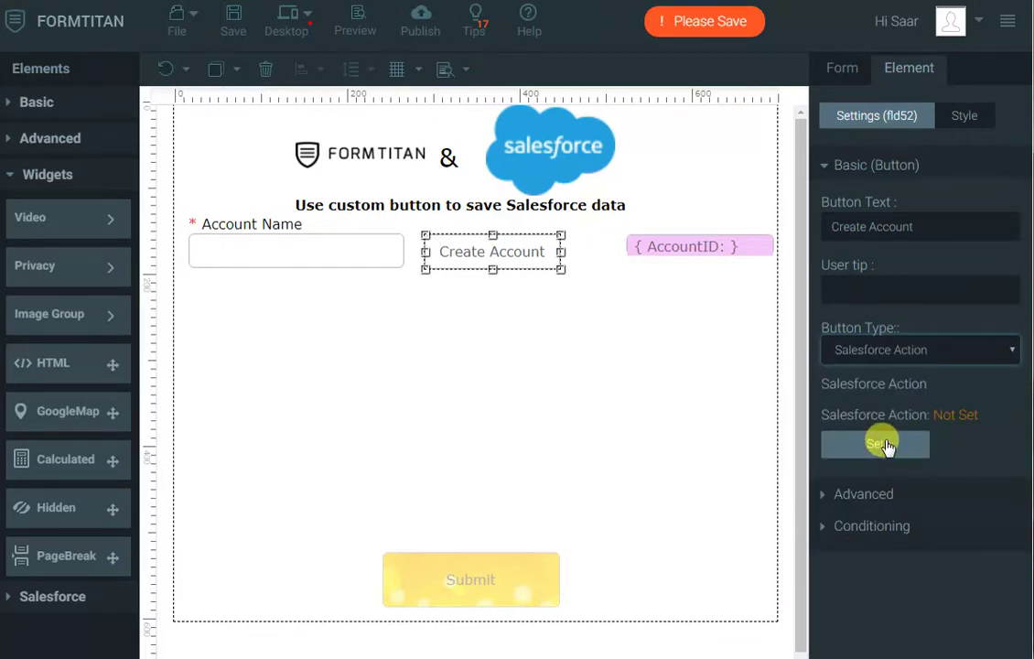
Step: Configure a push integration with the Account object, allowed in a custom button
click(882, 444)
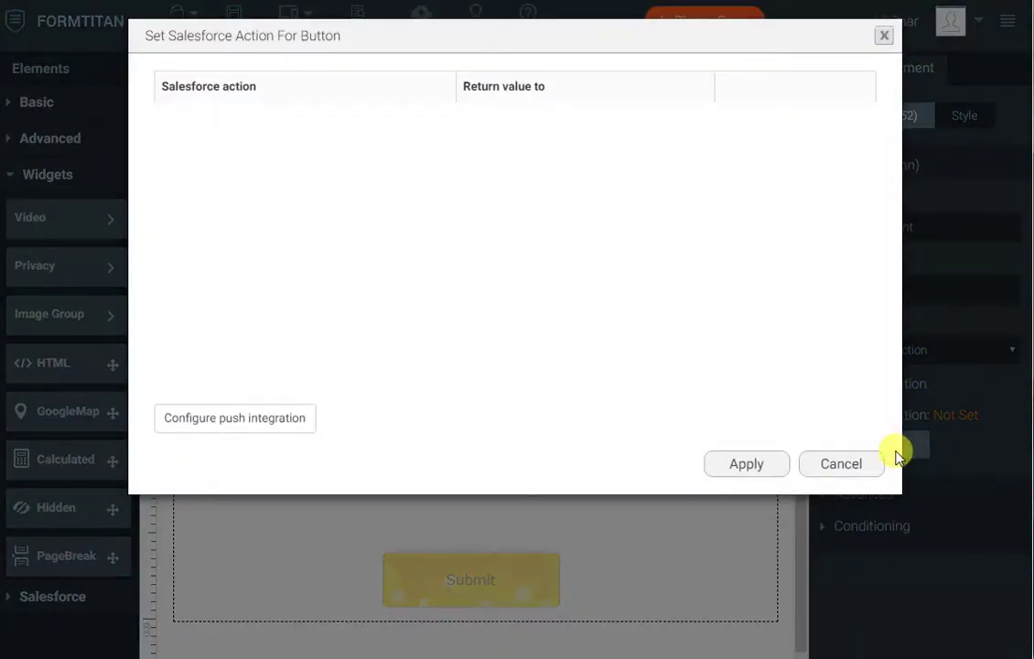
click(236, 424)
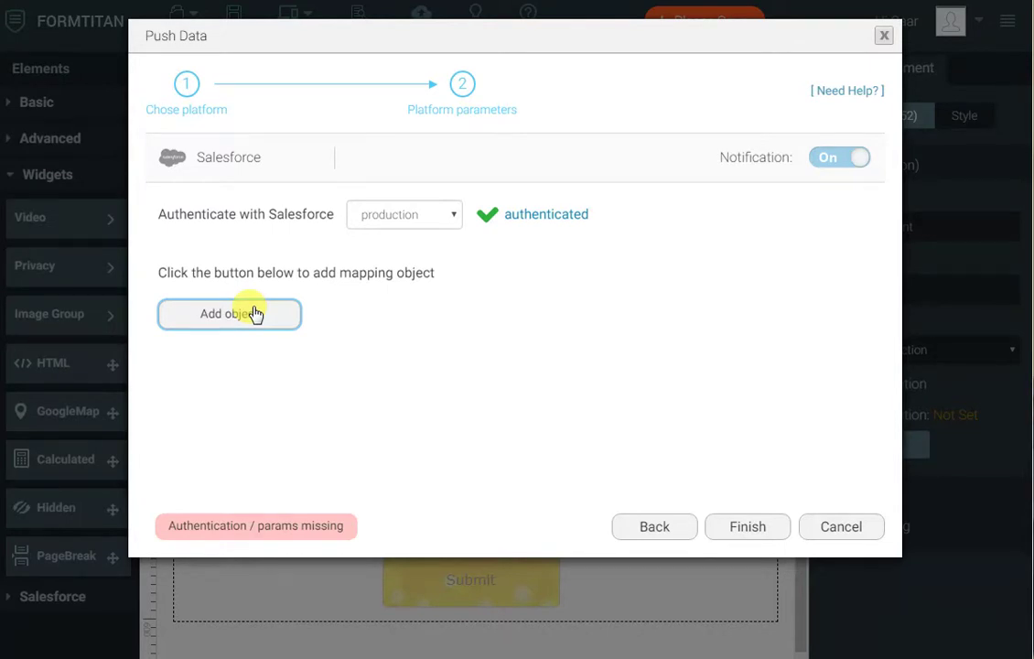
click(285, 325)
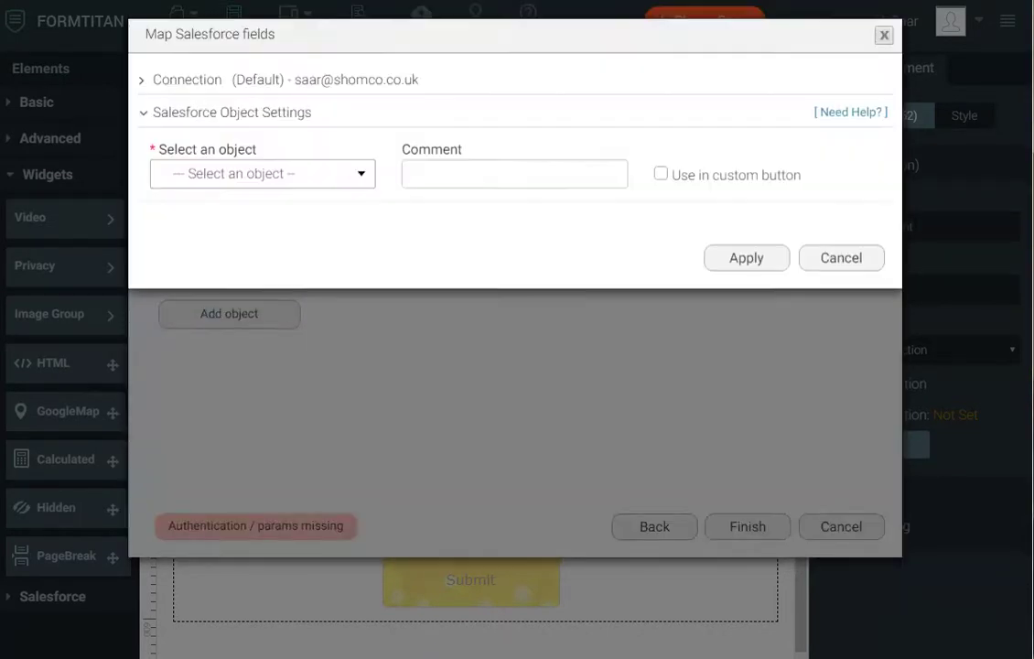
click(289, 191)
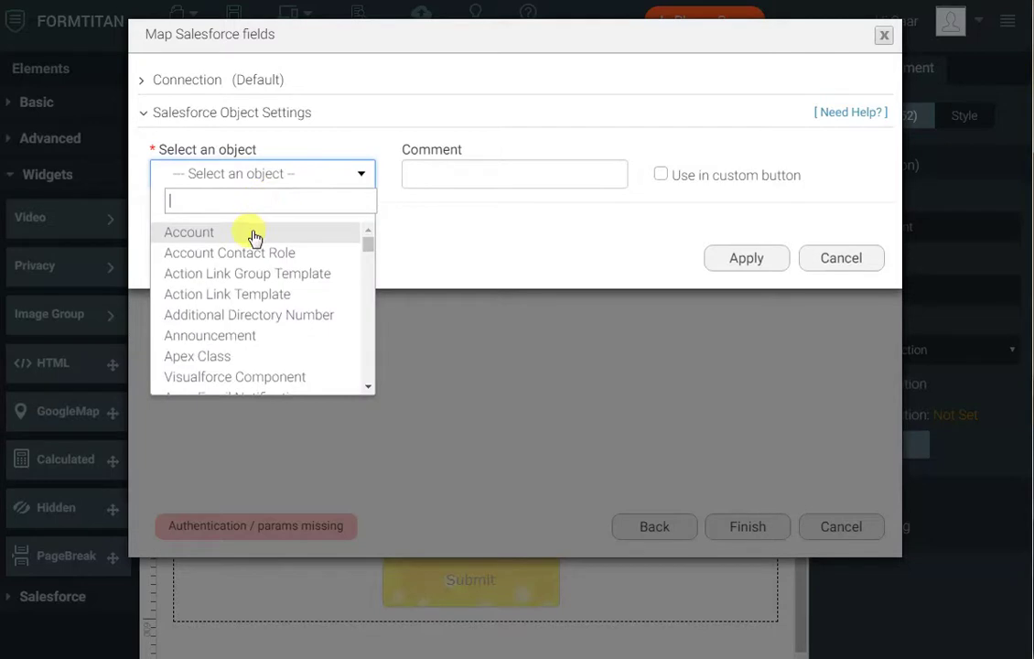
click(254, 235)
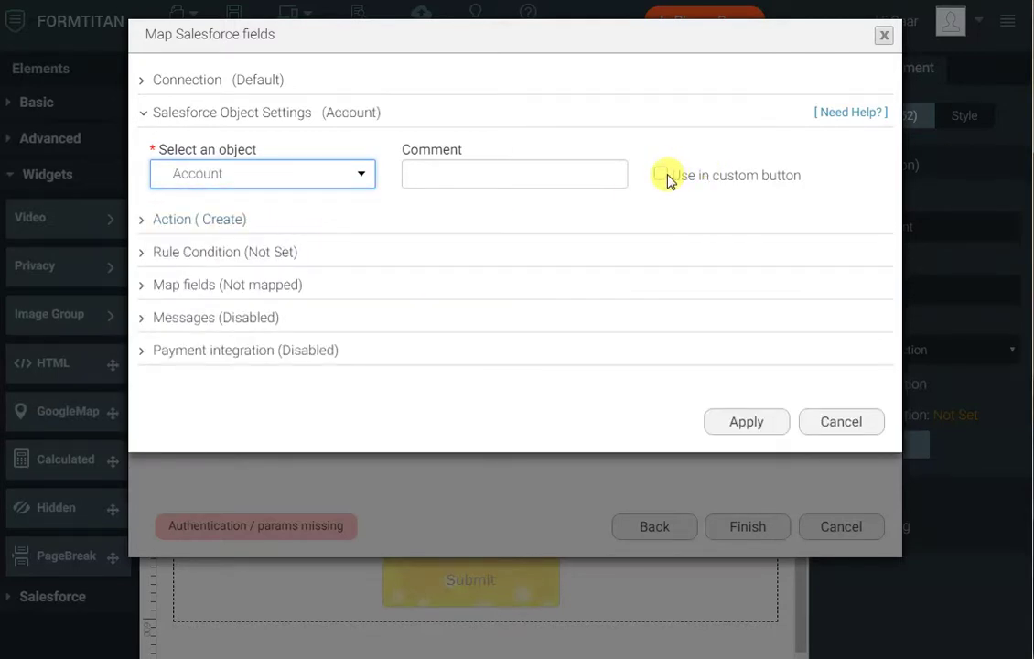
click(667, 177)
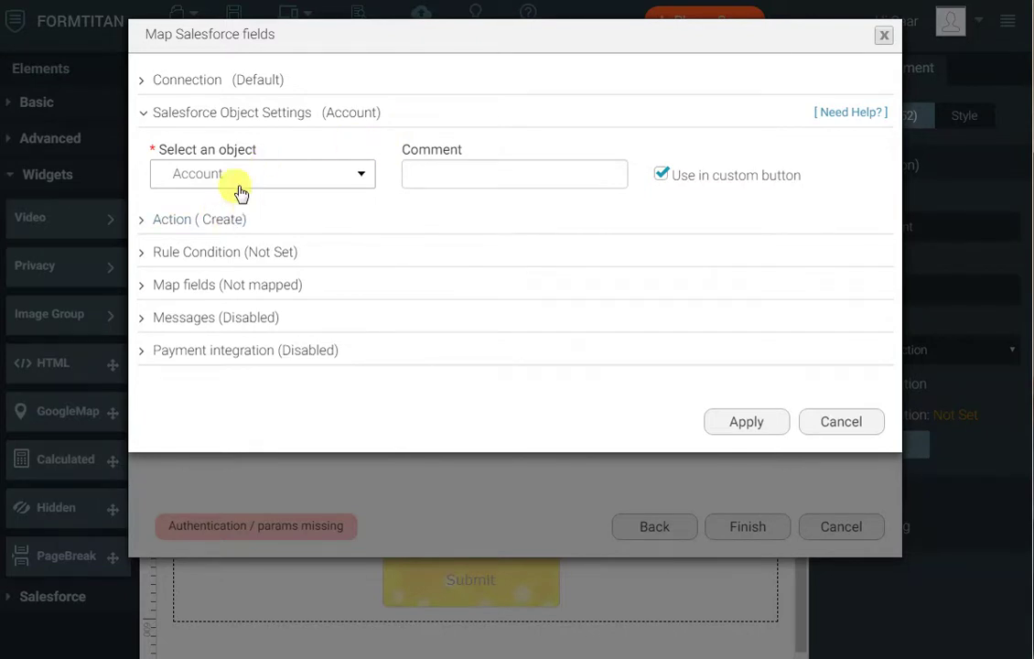
Step: Map the Account's Account Name to the form's Account Name field and save the mapping
click(250, 286)
click(229, 376)
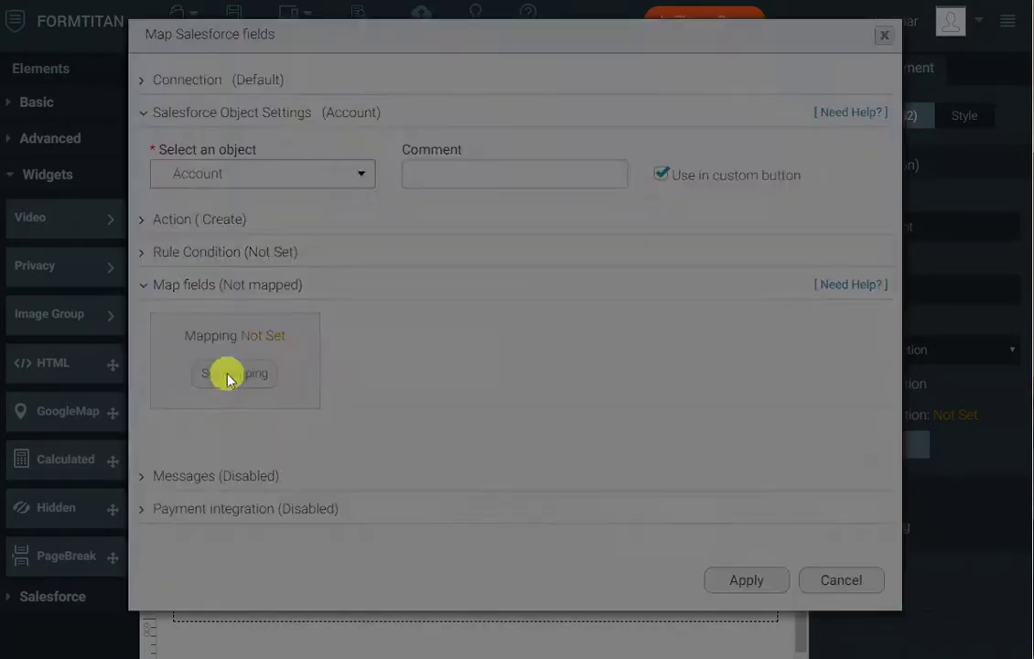
click(447, 214)
text(n)
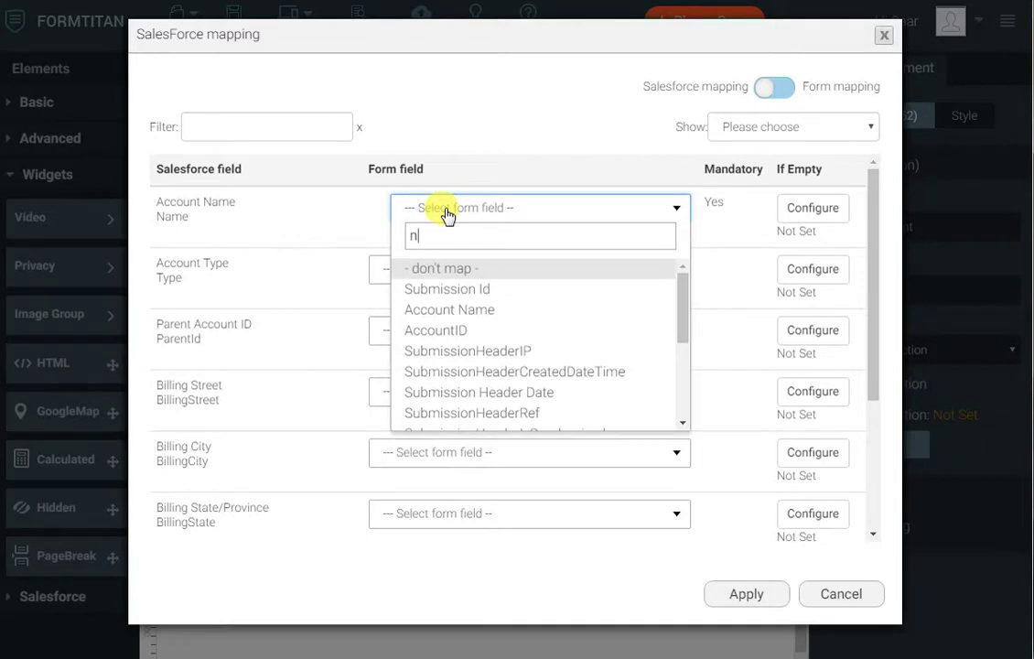
text(t Name)
key(Return)
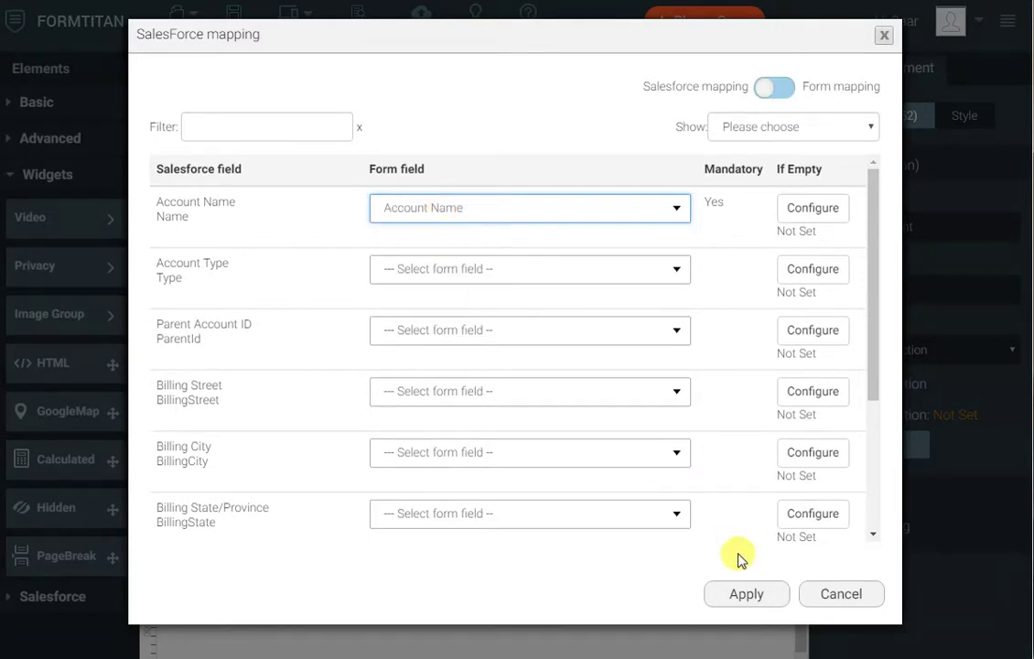
click(738, 595)
Step: Add the Account (create) action to the button, returning the new account ID into AccountID
click(732, 578)
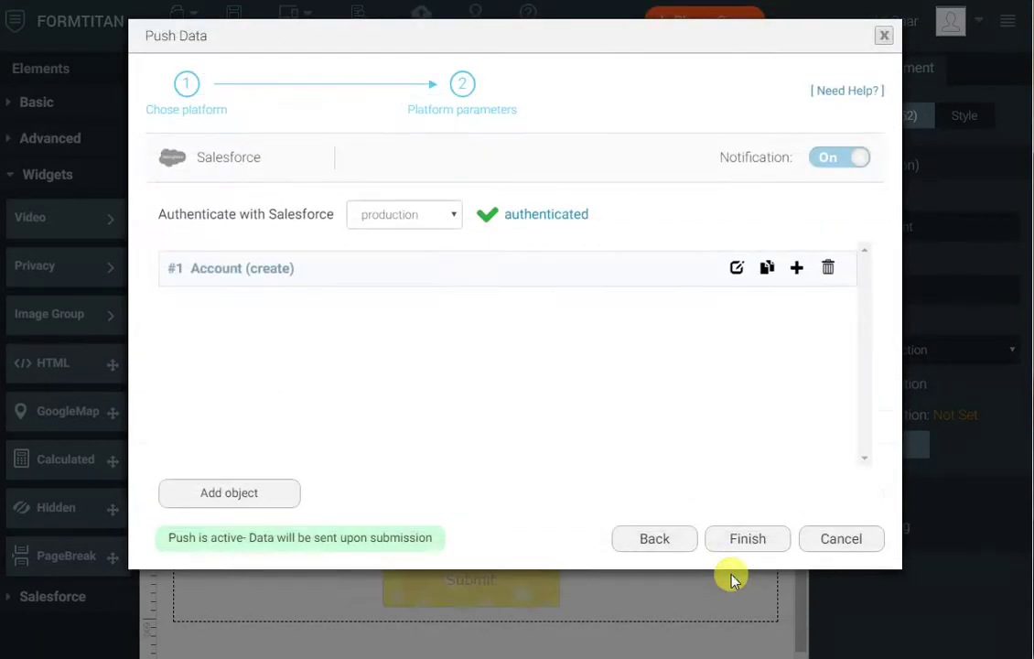
click(734, 546)
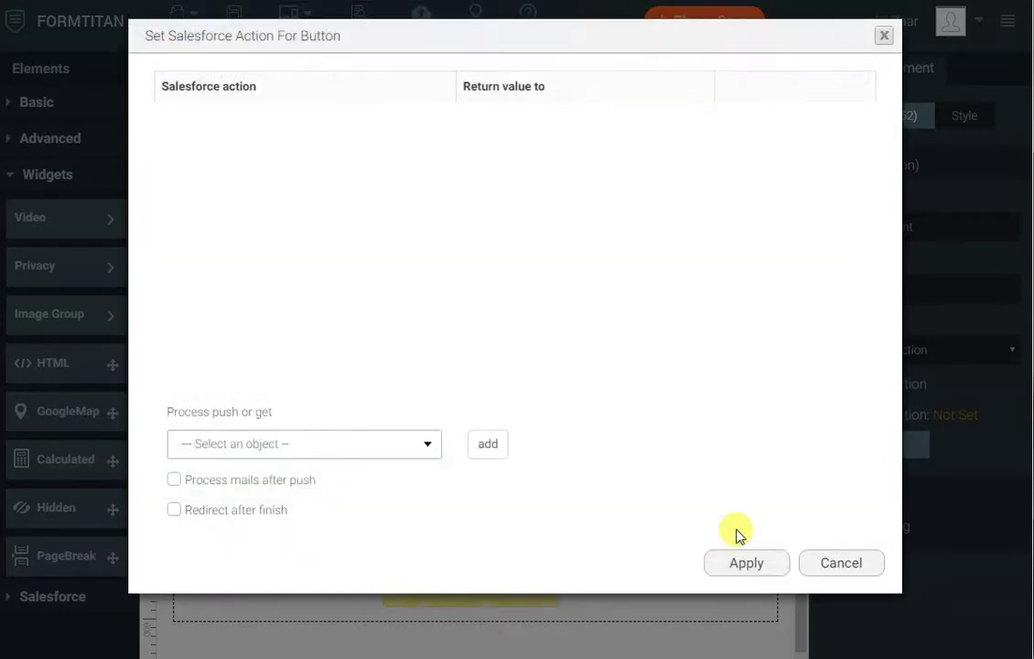
click(300, 450)
click(280, 508)
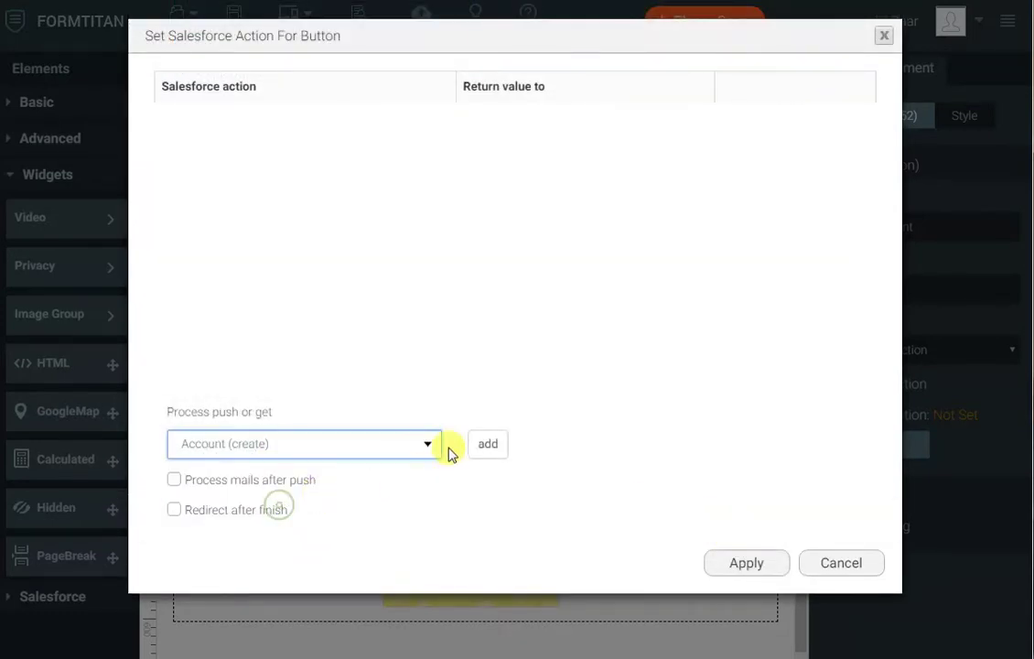
click(486, 445)
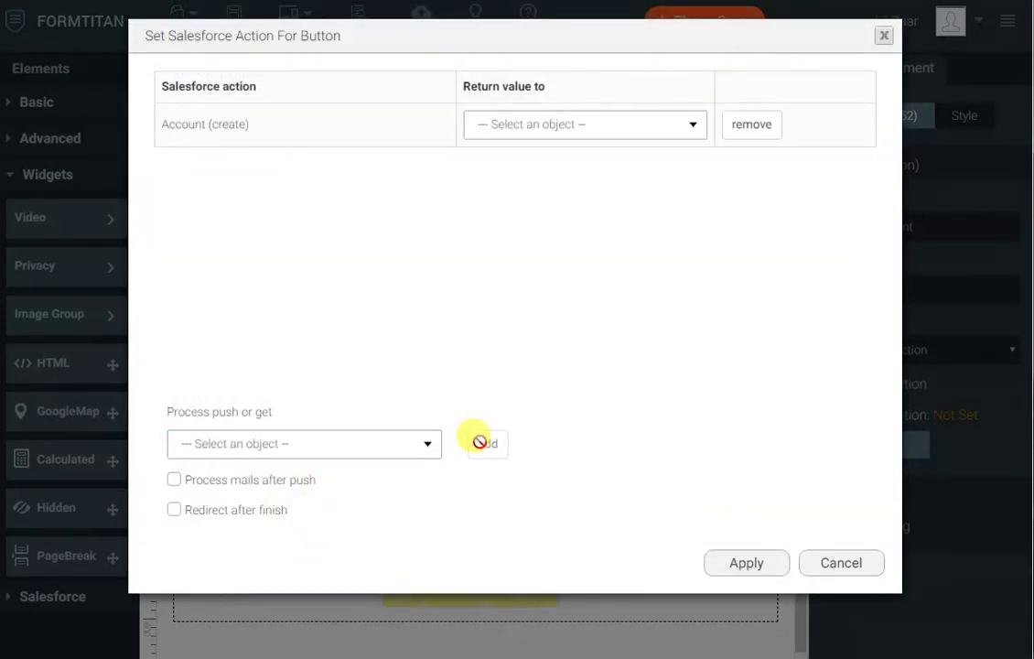
click(609, 126)
click(555, 190)
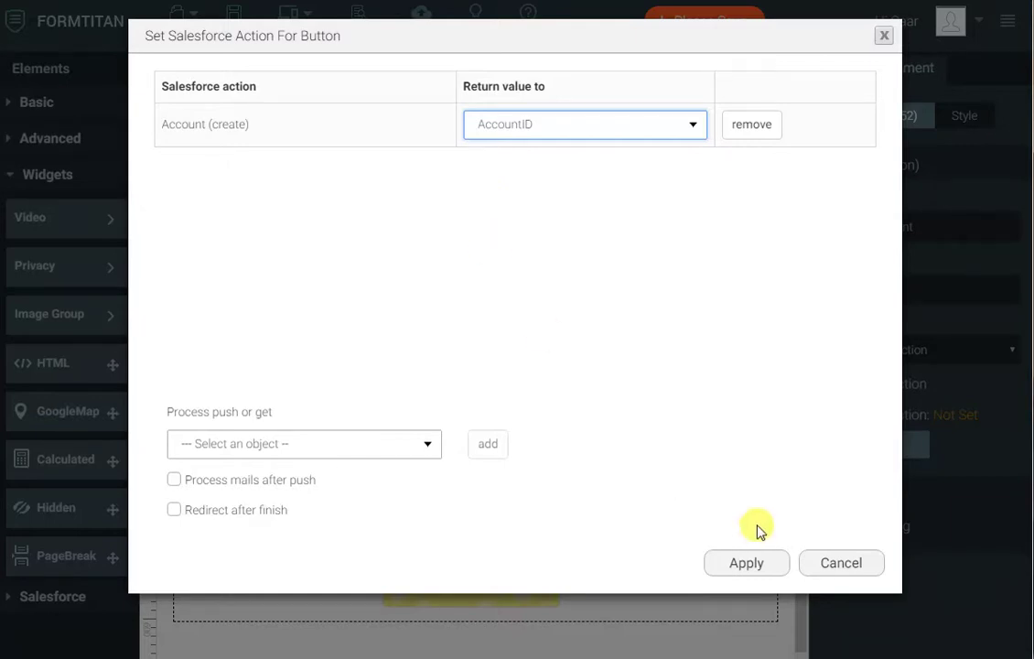
click(748, 562)
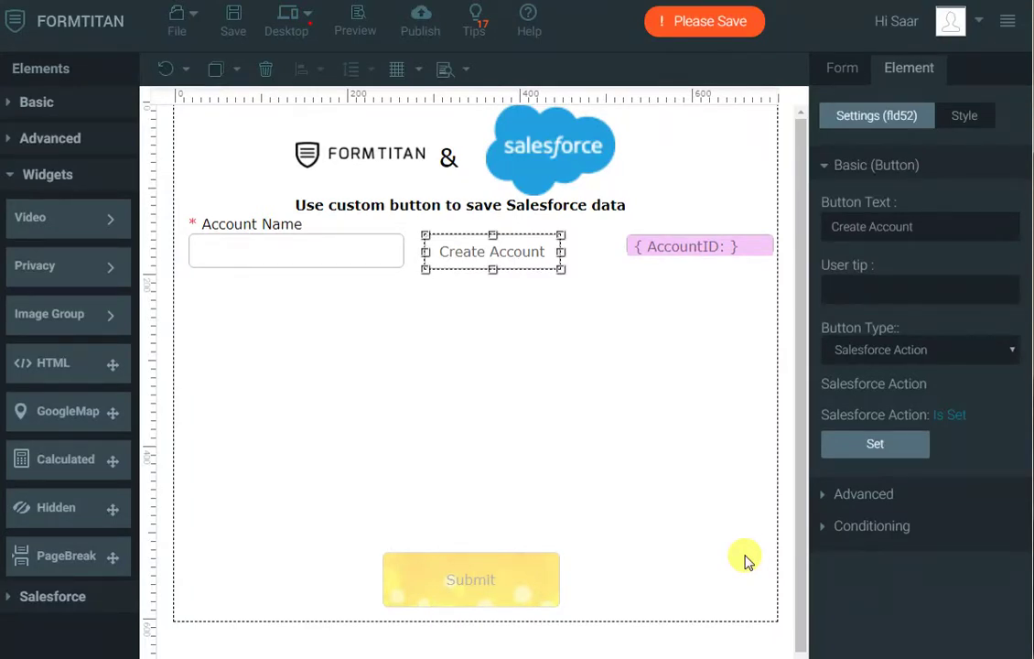
Step: Place a Salesforce table under Account Name and widen it across the form
click(74, 600)
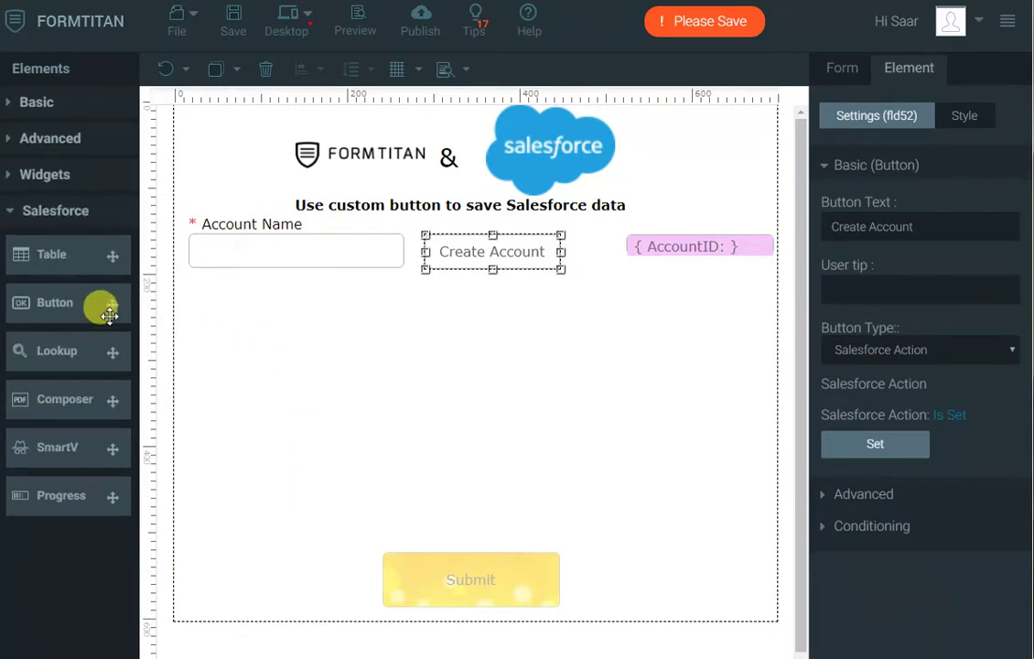
drag(53, 249, 256, 320)
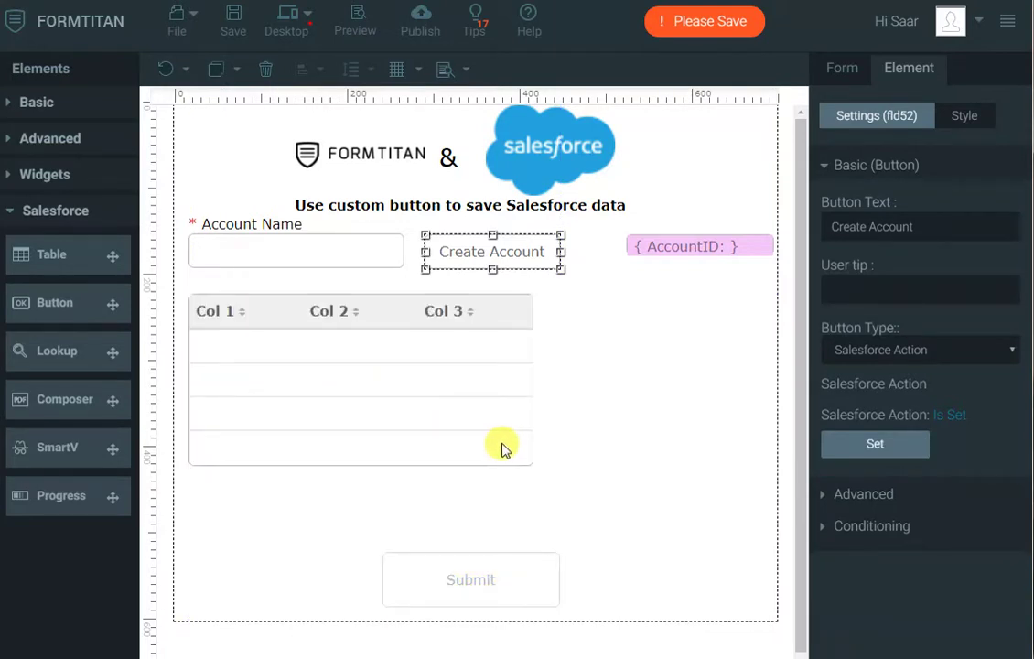
click(522, 455)
drag(528, 457, 750, 505)
Step: Rename the table columns to Firstname, Lastname and Email
click(845, 316)
text(F)
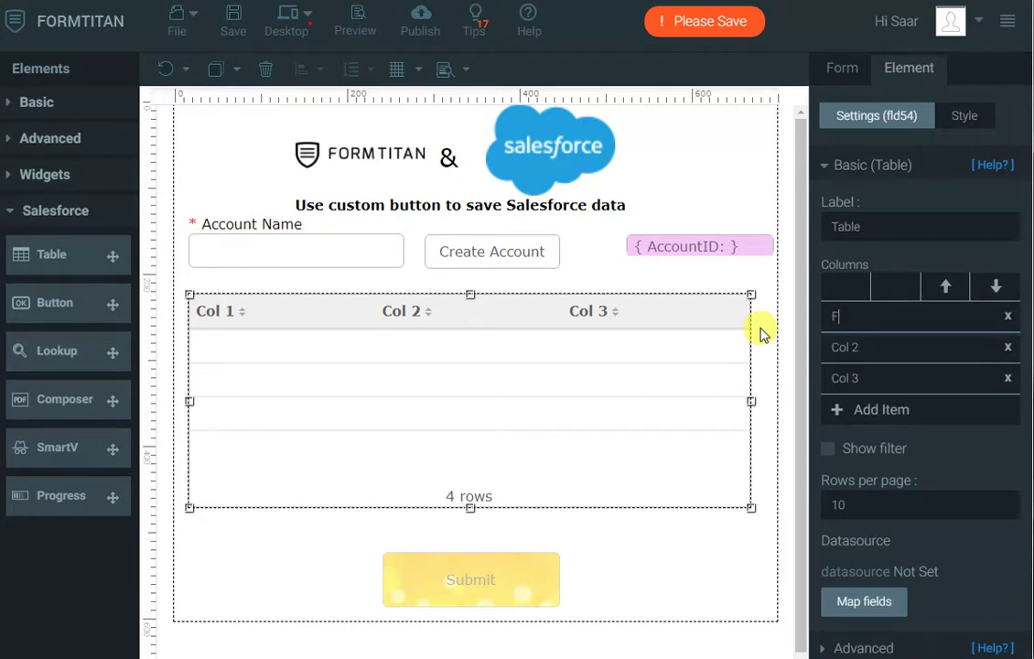
text(irstname)
key(Tab)
text(L)
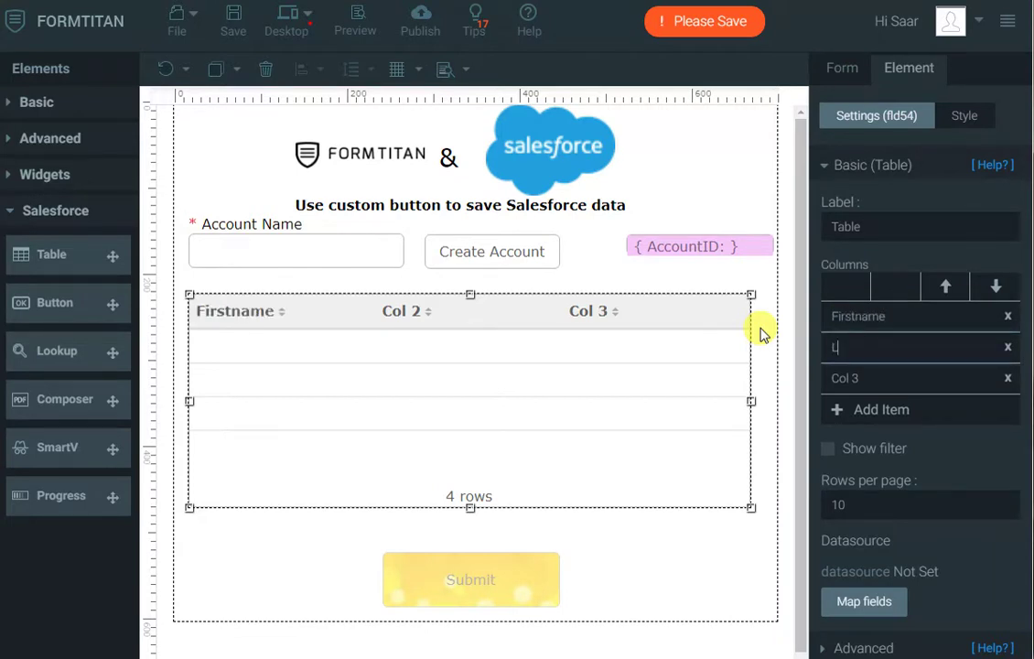
text(astname)
key(Tab)
text(E)
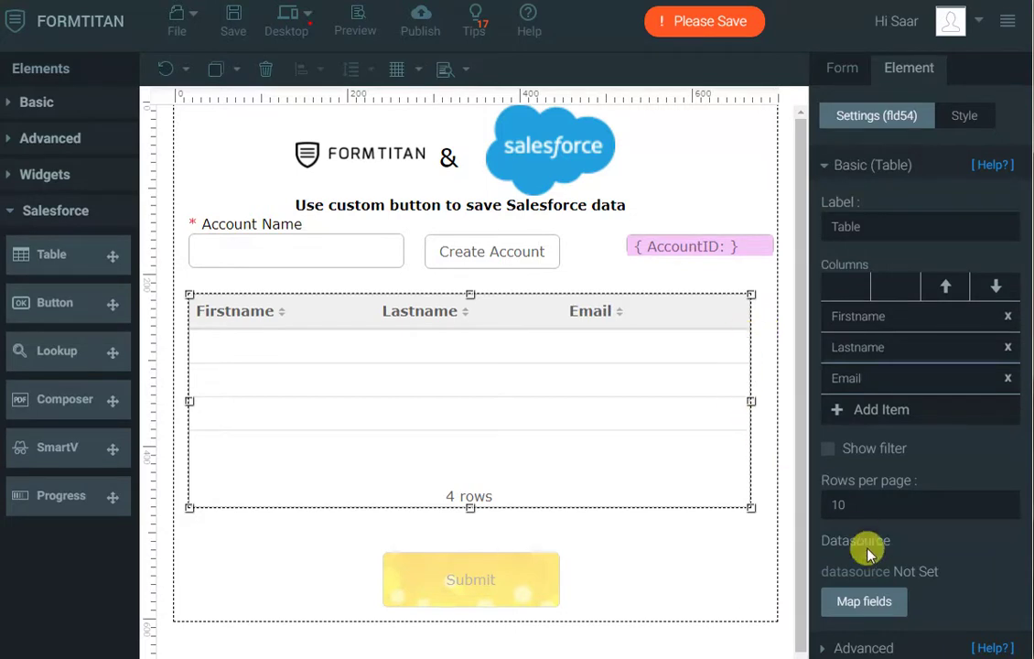
Step: Add the Contact object as the table's Salesforce data source
click(864, 601)
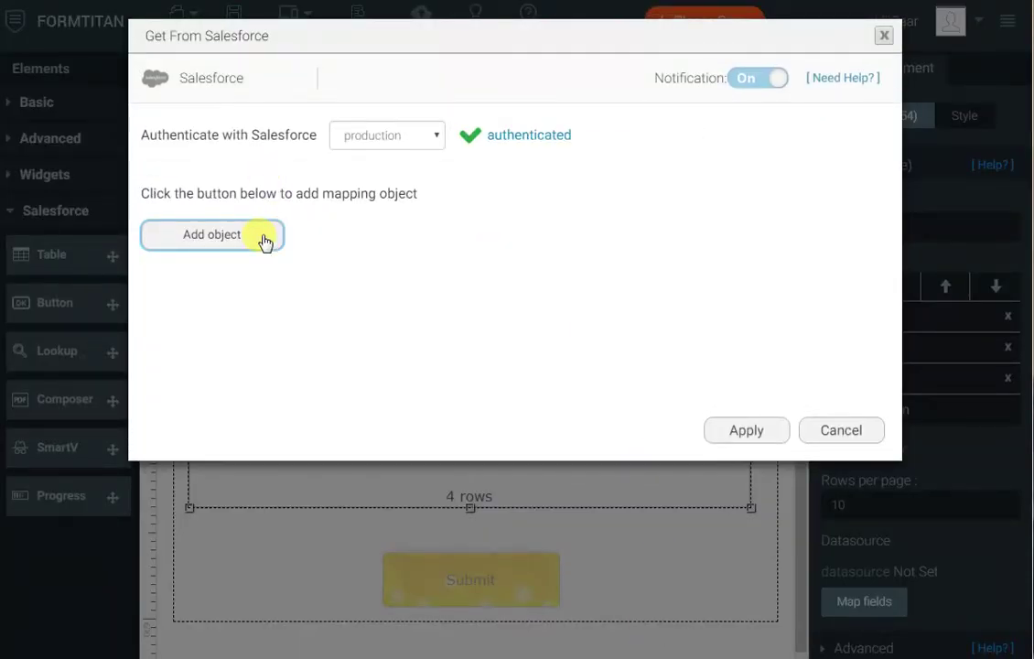
click(264, 239)
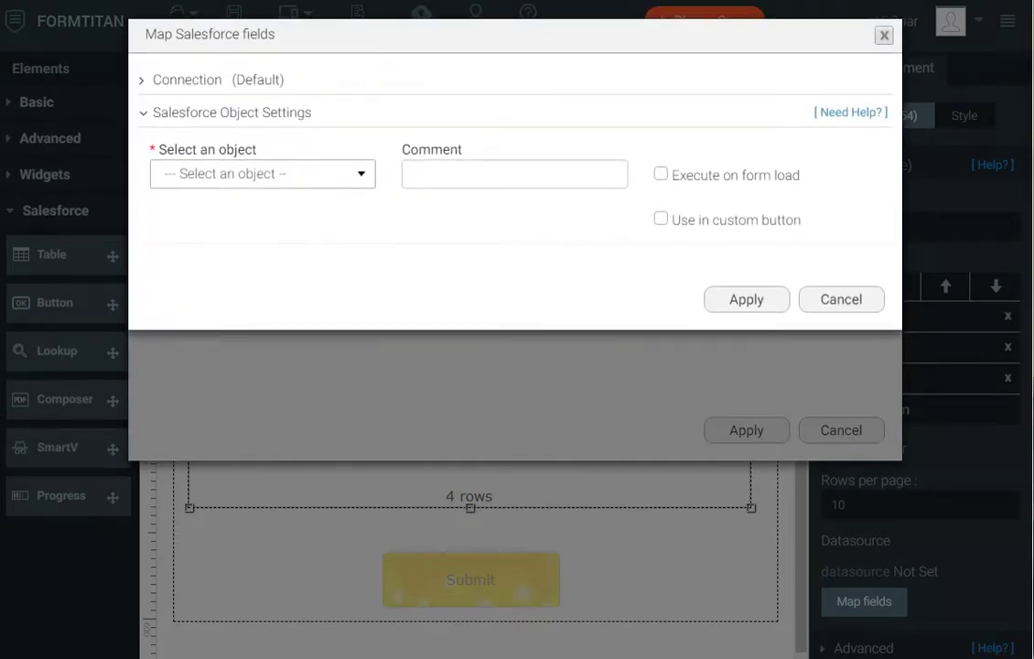
click(307, 181)
text(co)
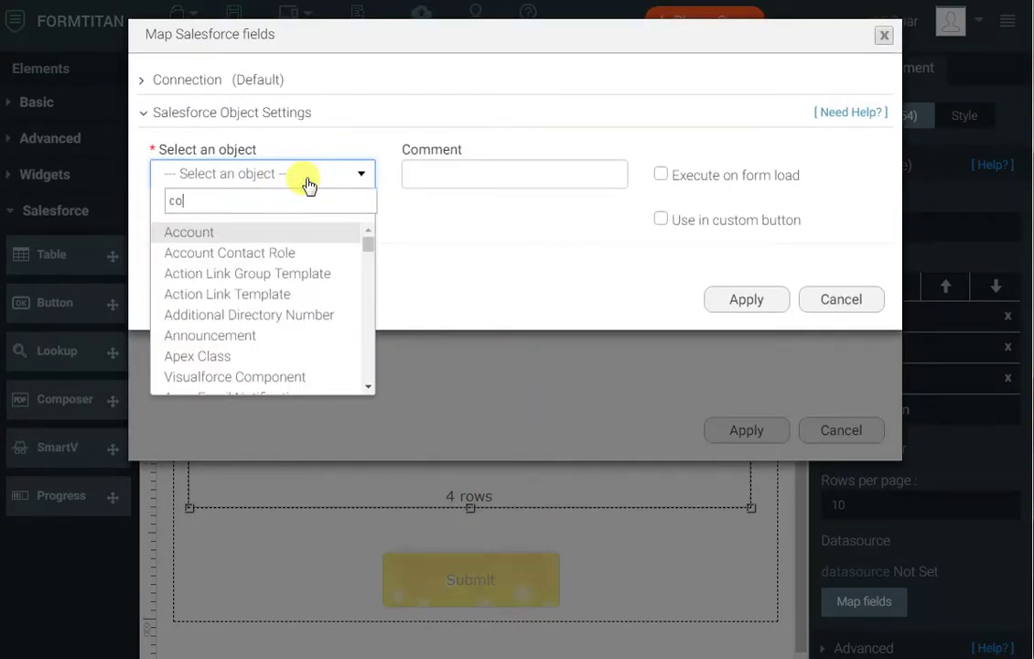
text(nt)
key(Down)
key(Down)
key(Return)
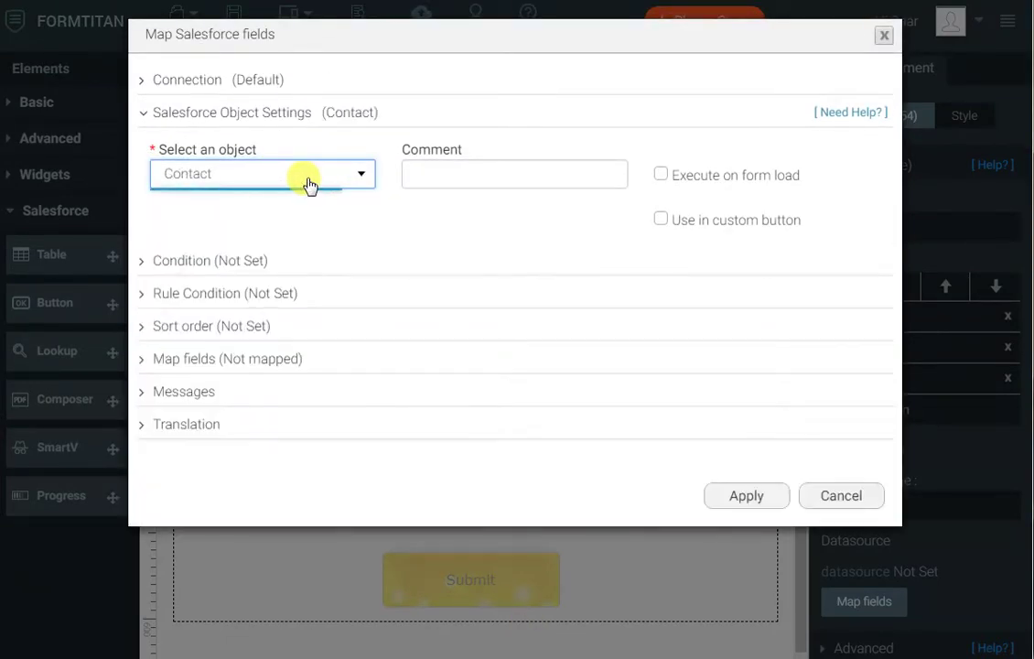
Step: Filter contacts with the condition Account ID Equals the form's AccountID field
click(230, 261)
click(251, 358)
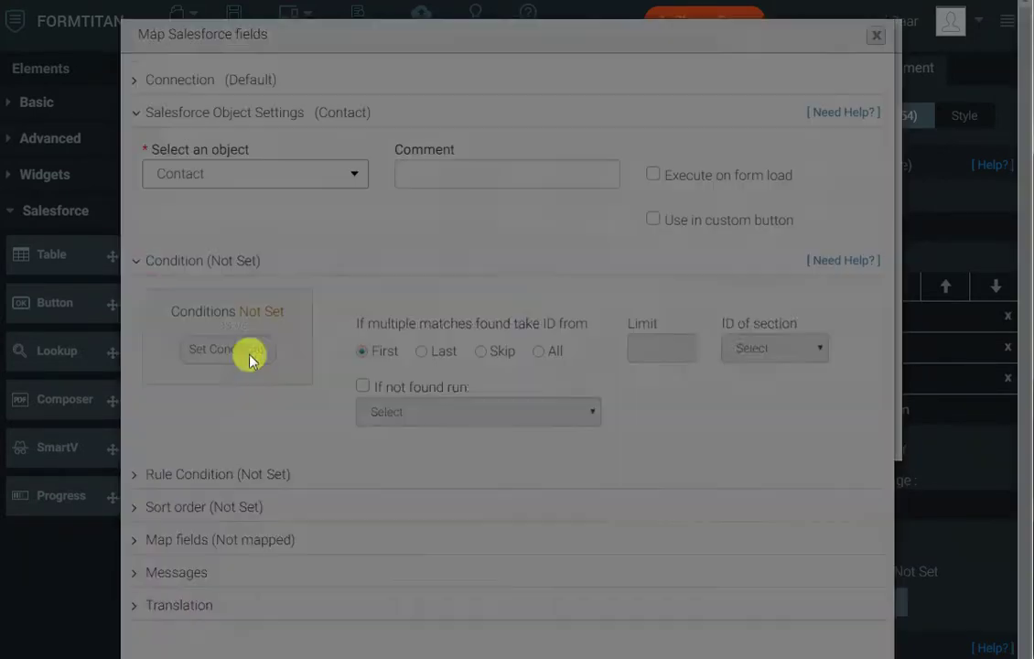
click(302, 86)
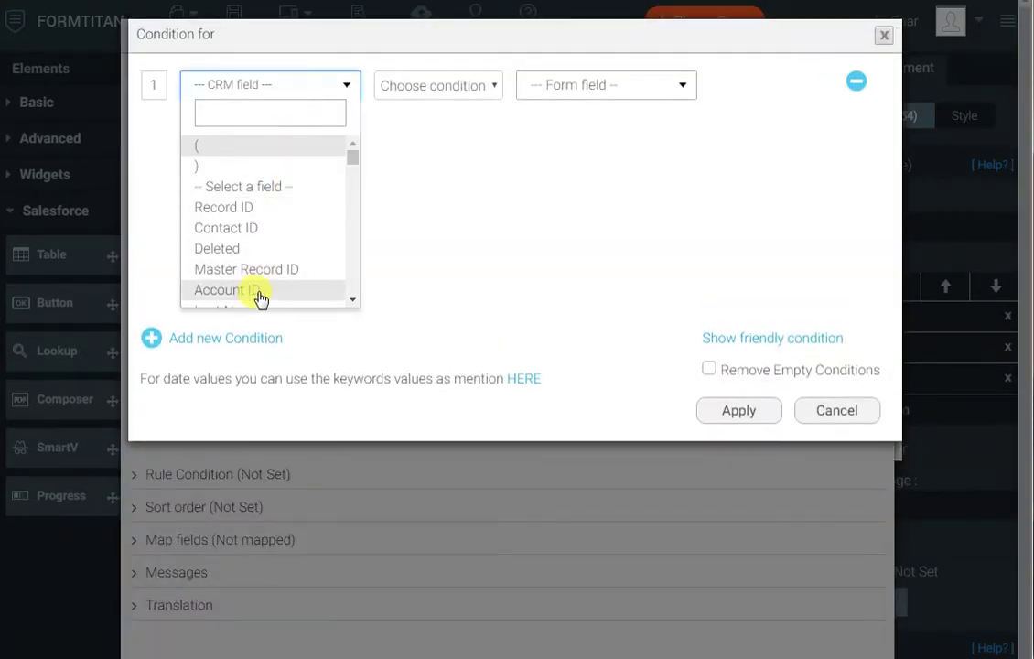
click(227, 290)
click(428, 87)
click(432, 127)
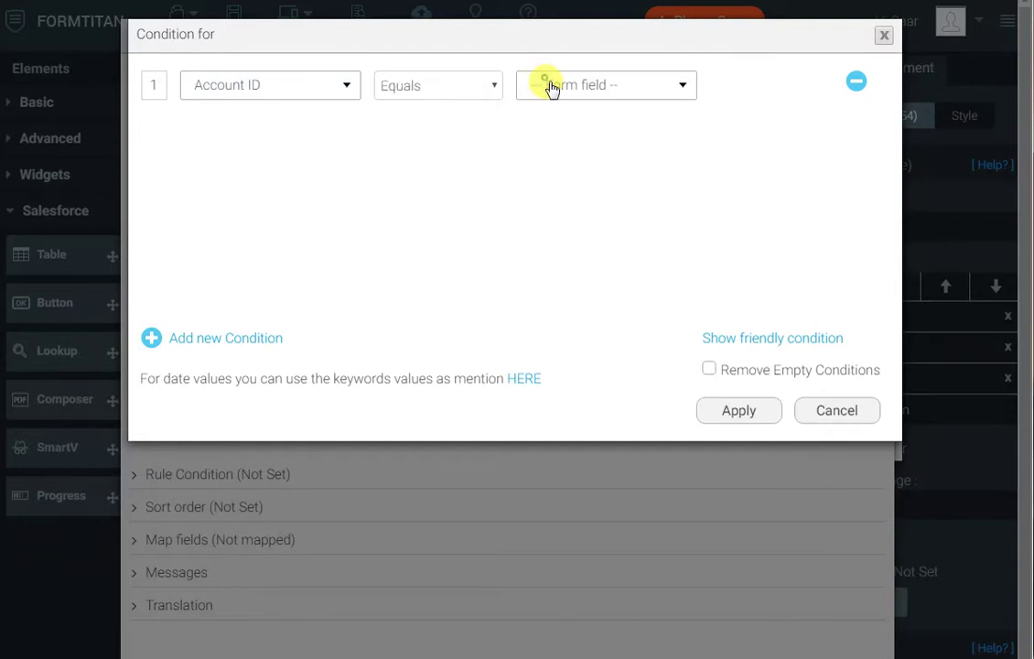
click(551, 86)
click(576, 168)
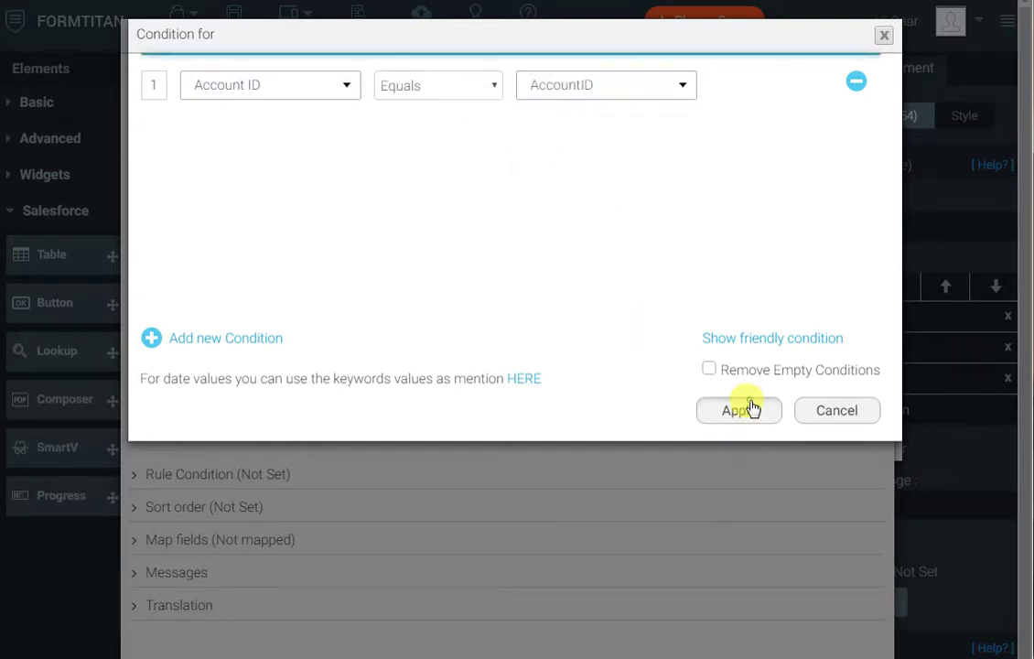
click(748, 409)
Step: Map Firstname, Lastname and Email columns to First Name, Last Name and Email, then save
click(273, 539)
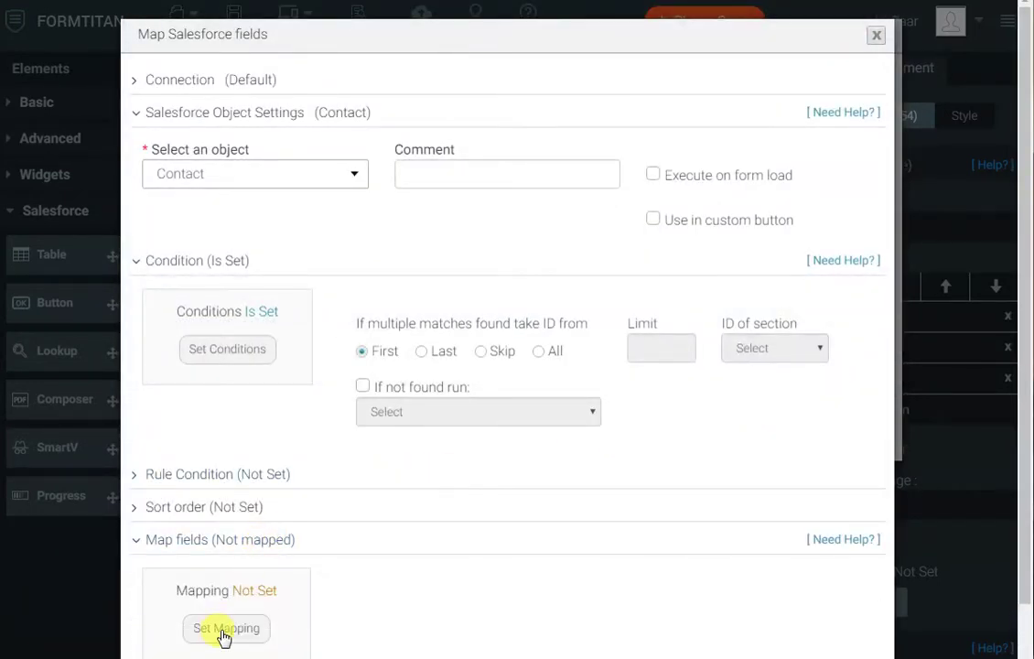
click(226, 630)
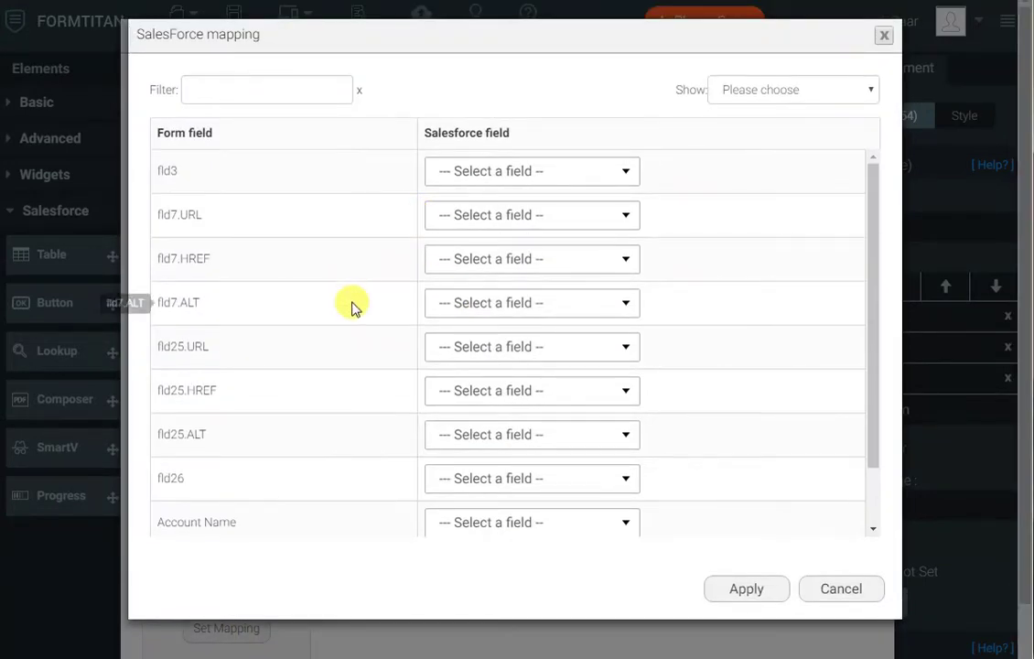
scroll(352, 307, down, 3)
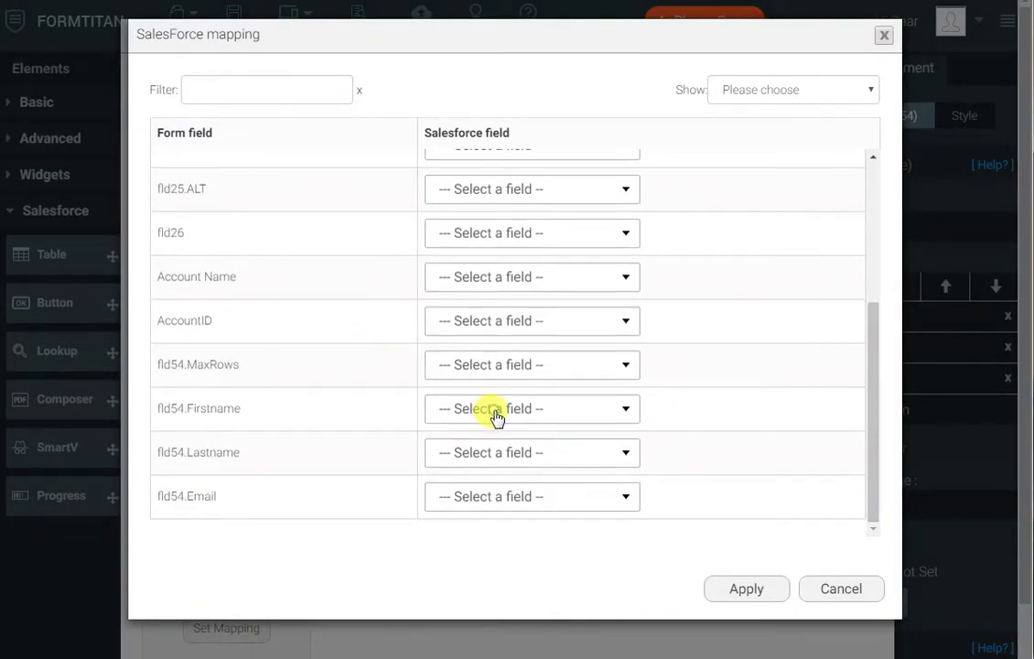
click(495, 416)
text(first)
key(Tab)
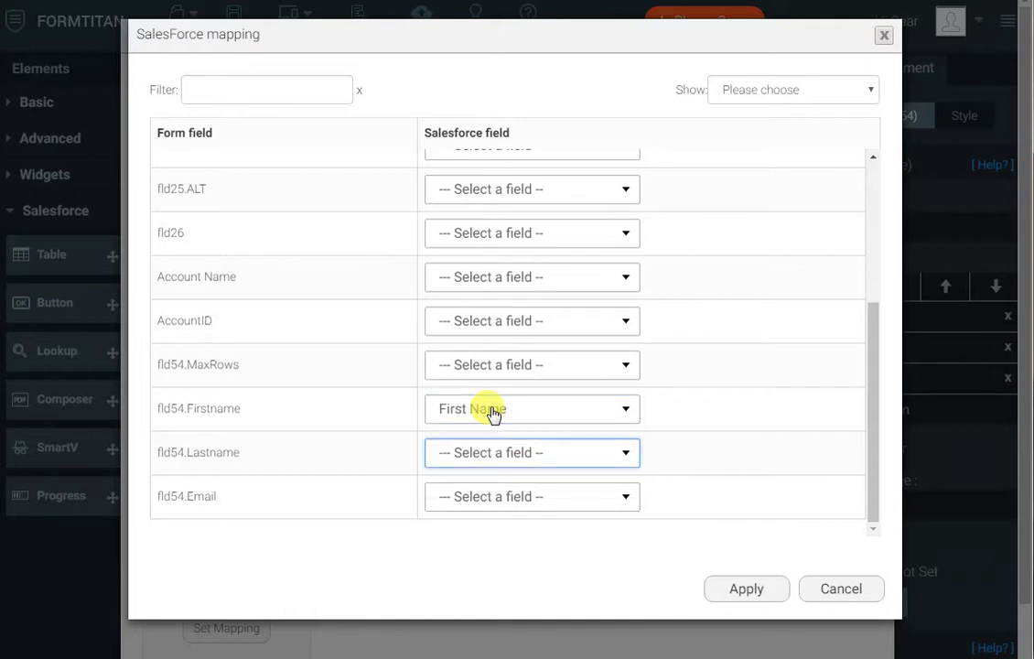
text(las)
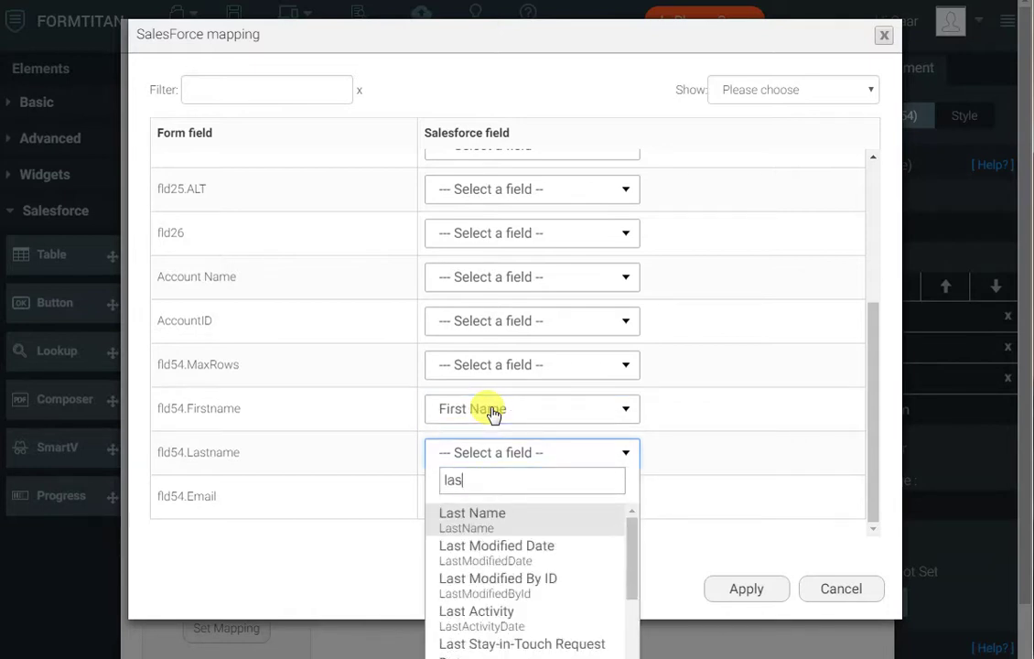
key(Tab)
text(email)
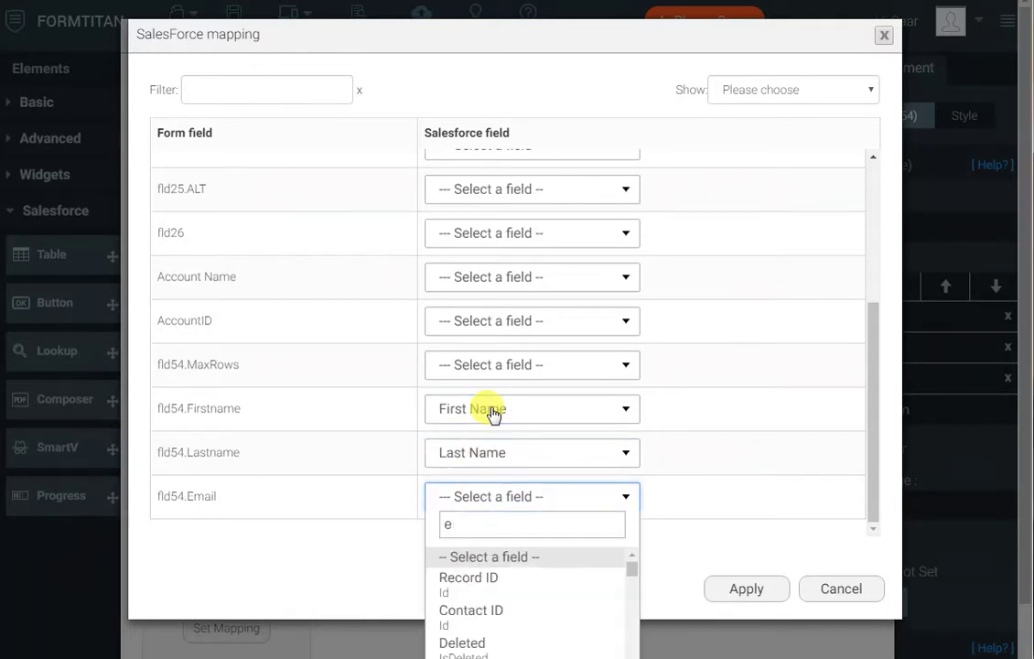
key(Return)
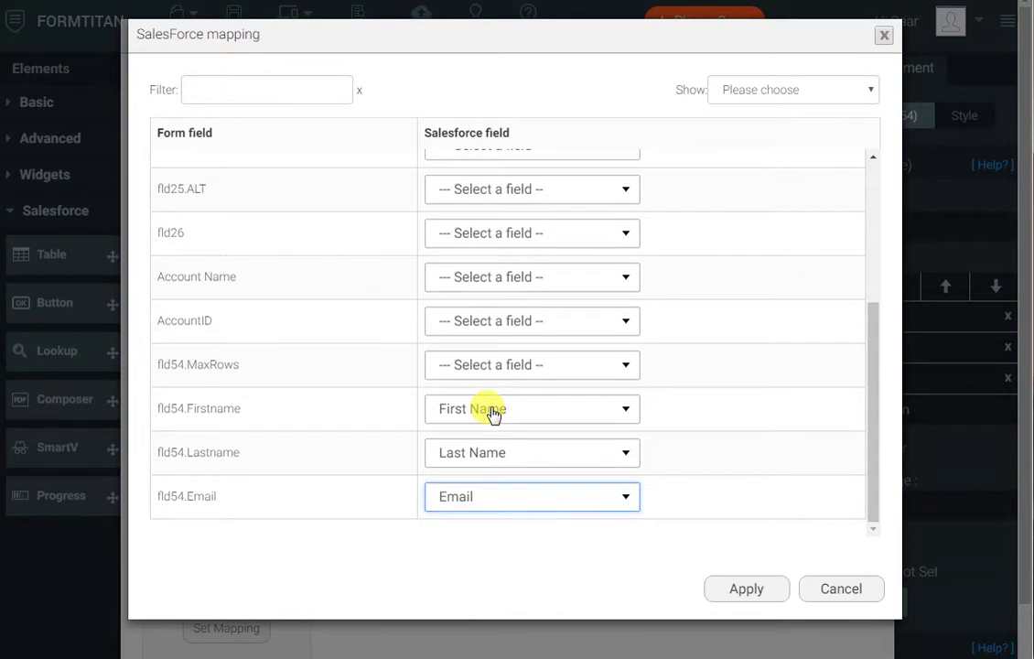
click(744, 590)
scroll(729, 574, down, 2)
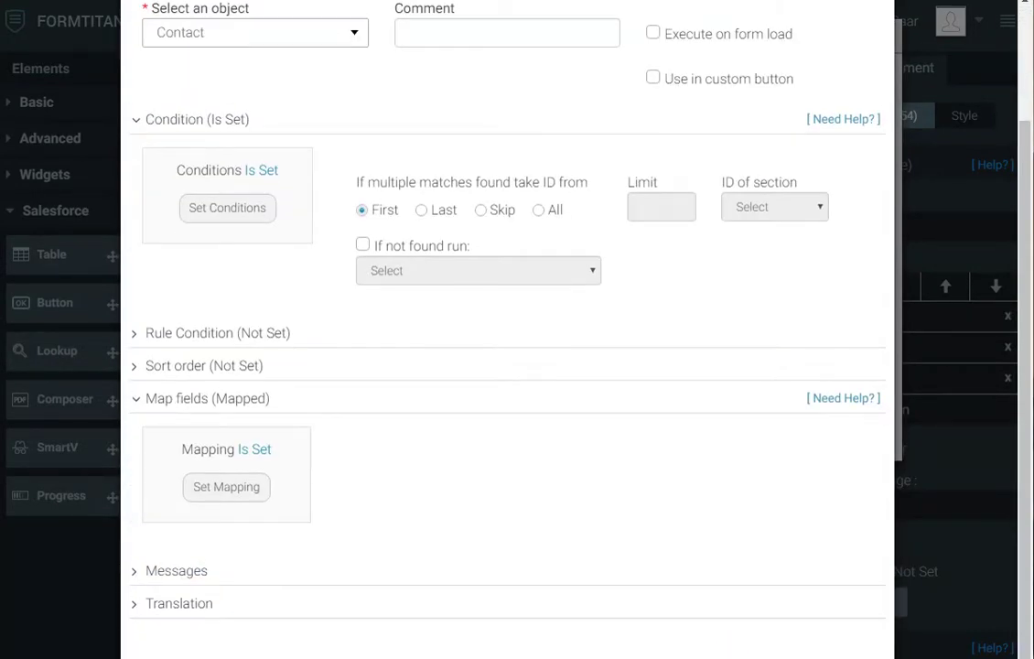
click(729, 652)
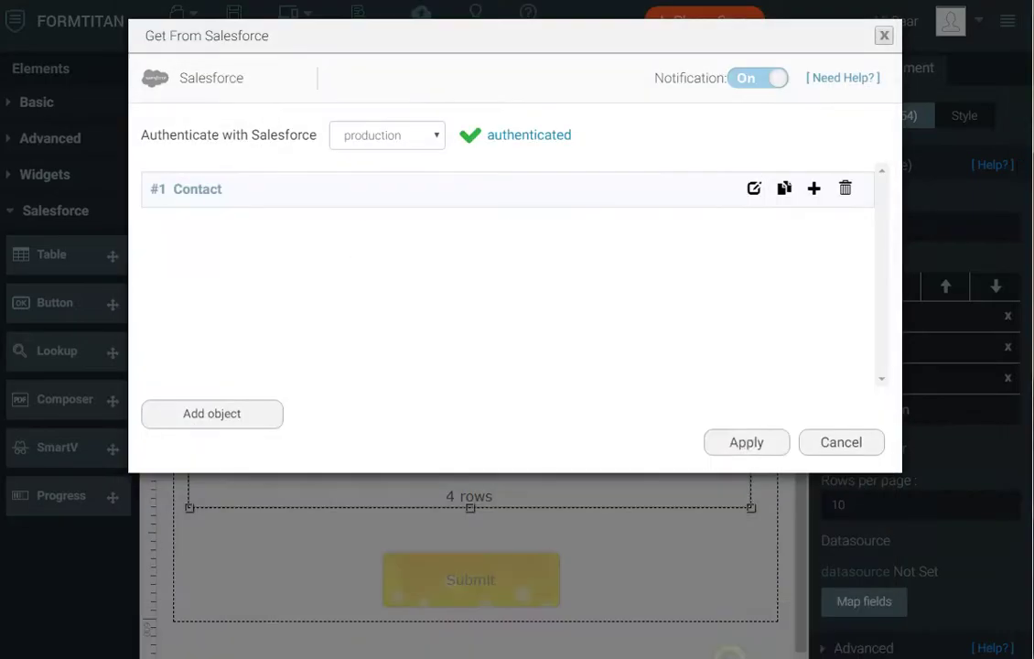
Step: Save the Contacts data source, allow editing and adding rows, and make Firstname fillable on added rows
click(747, 443)
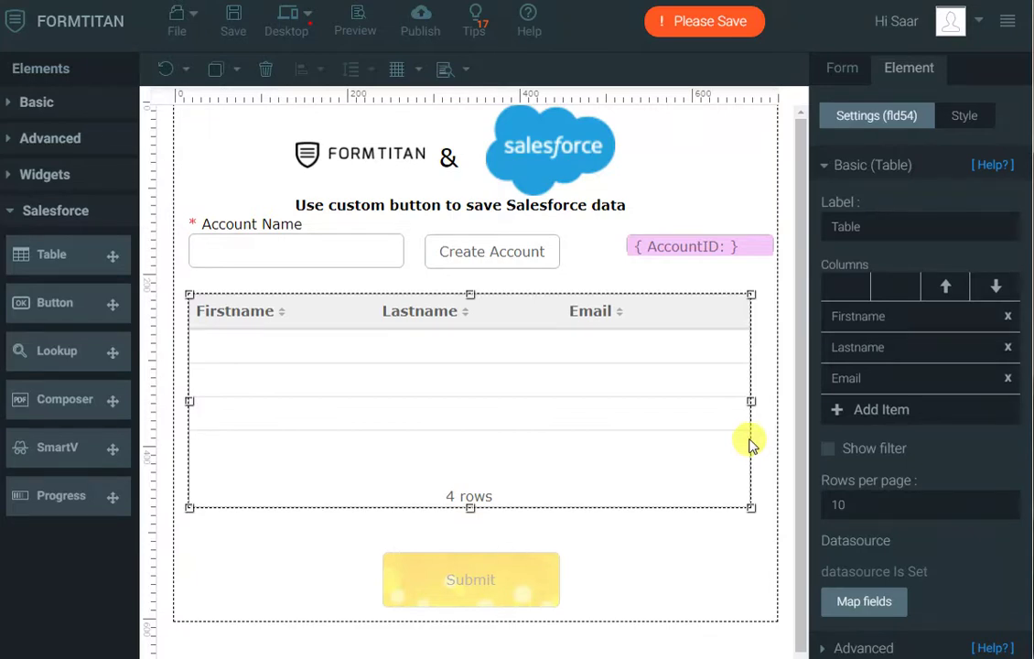
click(872, 171)
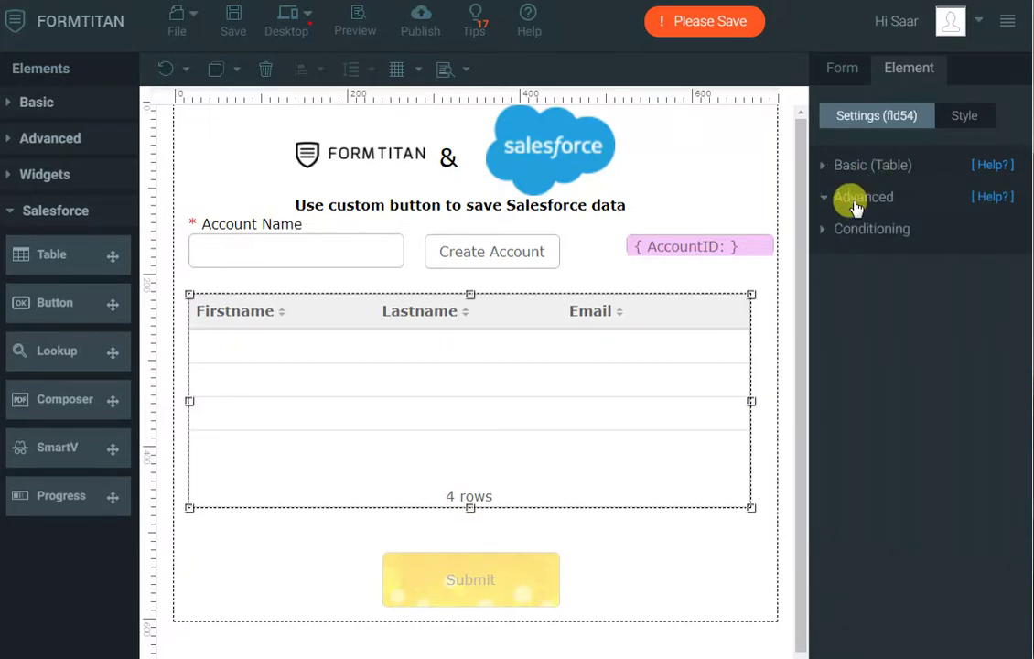
click(851, 200)
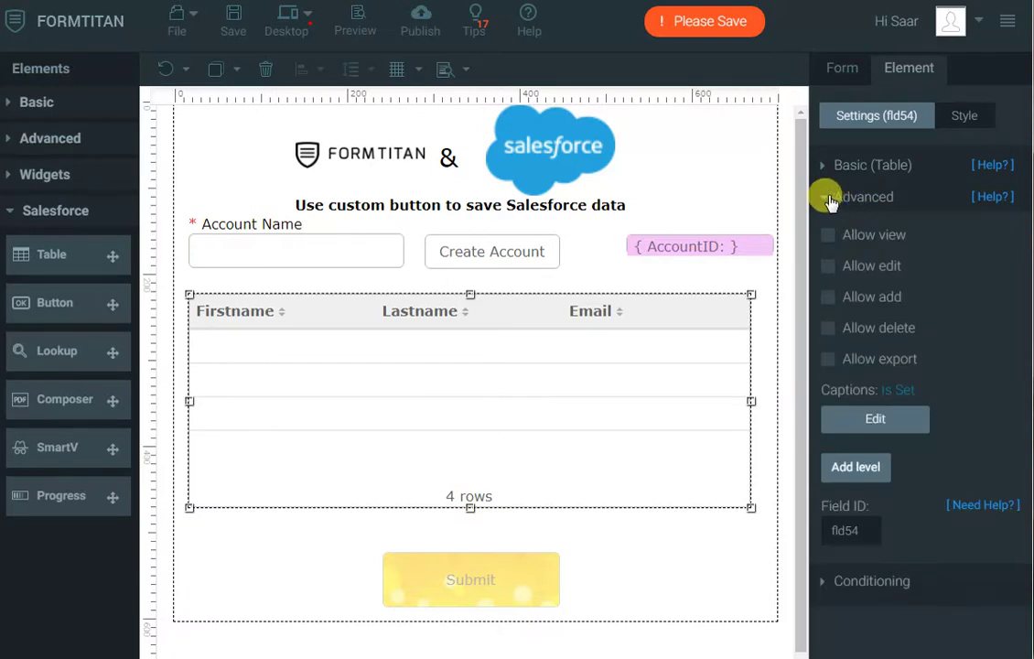
click(828, 266)
click(826, 365)
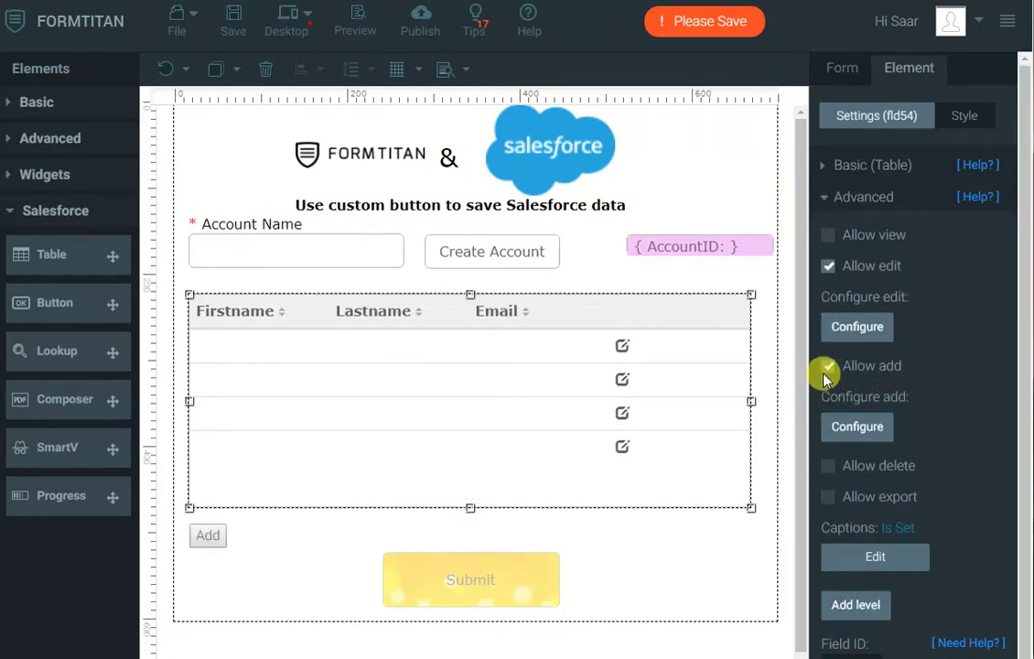
click(860, 428)
click(421, 147)
Step: Make Lastname and Email fillable and all three columns mandatory for added rows
click(421, 179)
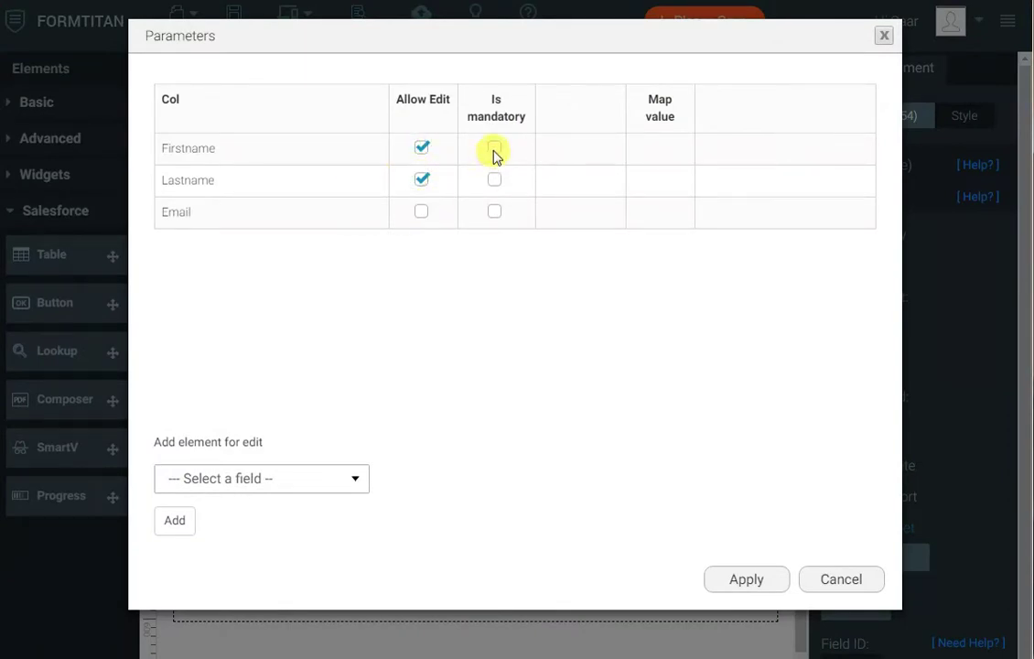
click(421, 211)
click(494, 182)
click(495, 210)
click(494, 148)
click(746, 579)
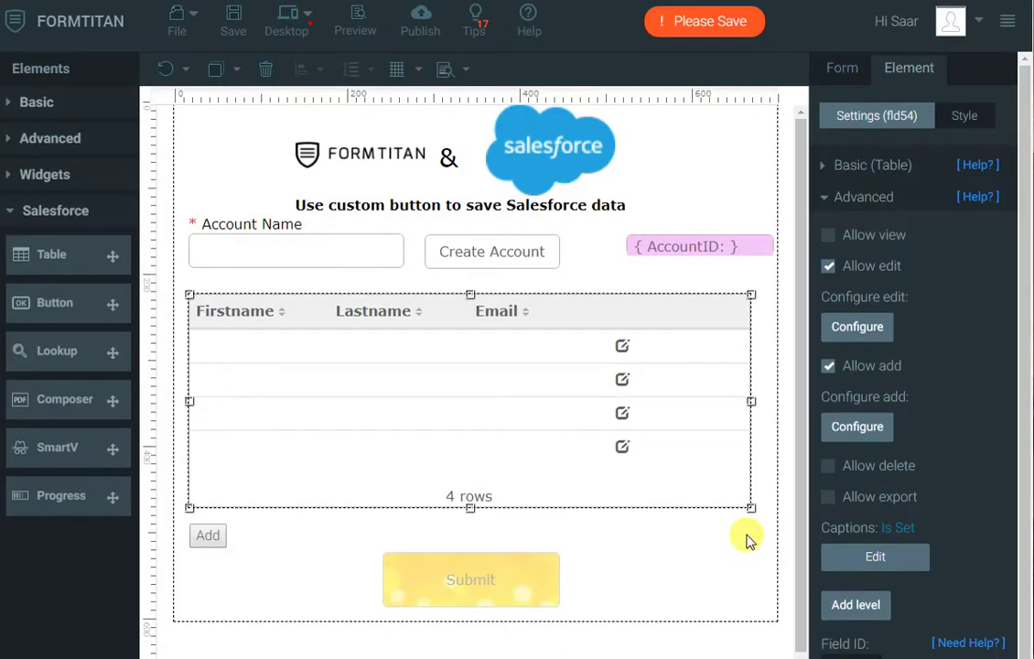
Step: Make Firstname, Lastname and Email editable and mandatory for edited rows, then reopen add-row parameters
click(860, 327)
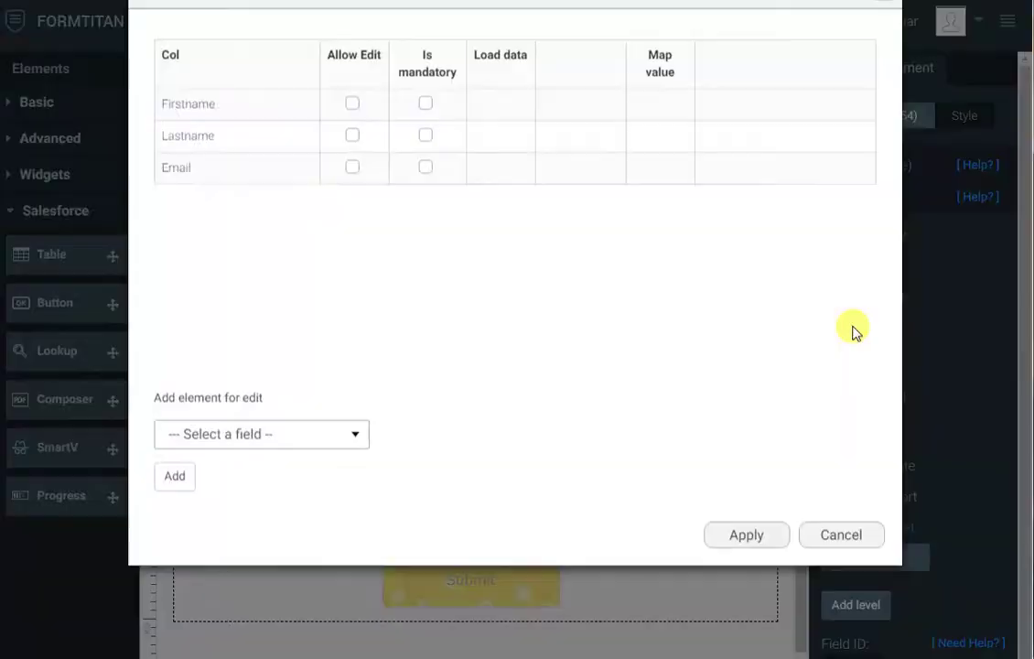
click(352, 149)
click(352, 181)
click(352, 212)
click(425, 148)
click(424, 183)
click(424, 211)
click(745, 579)
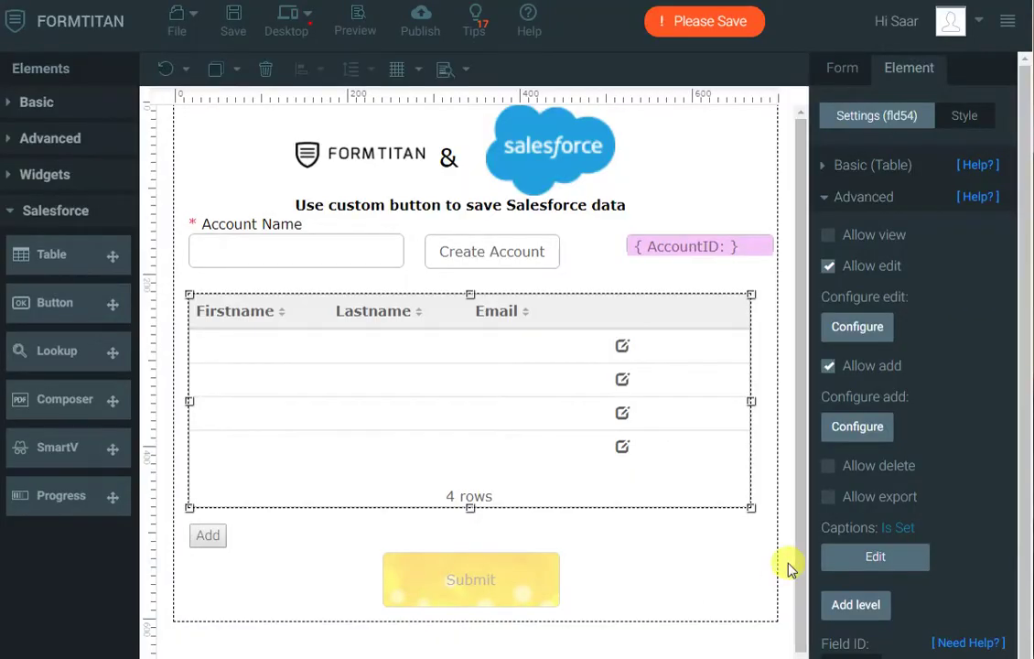
click(866, 429)
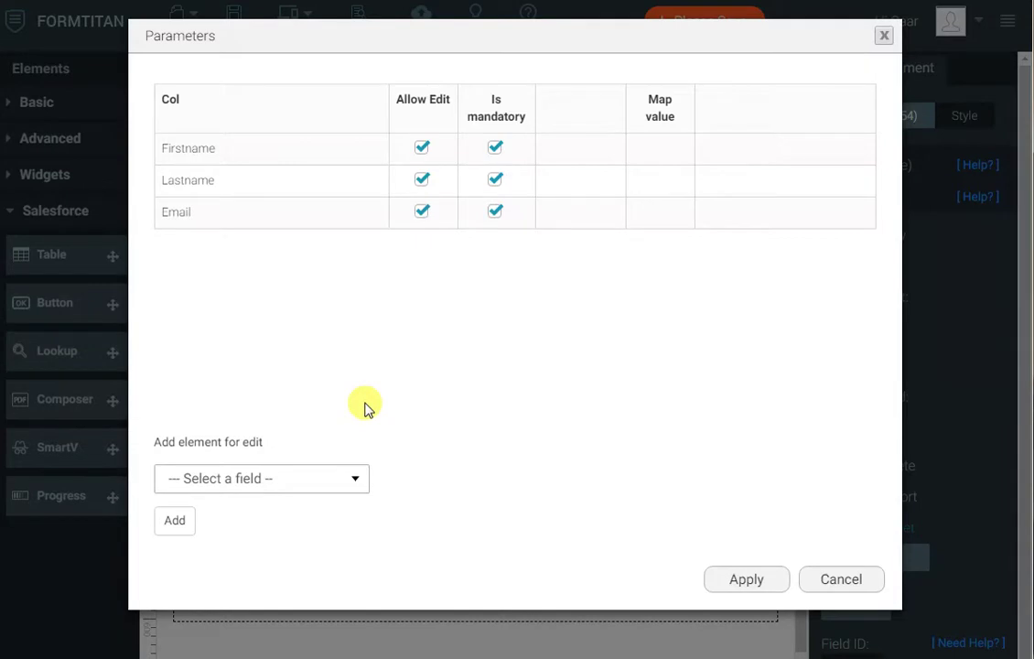
Step: Add Account ID to the add-row parameters, mapping its value from the form's AccountID field
click(325, 488)
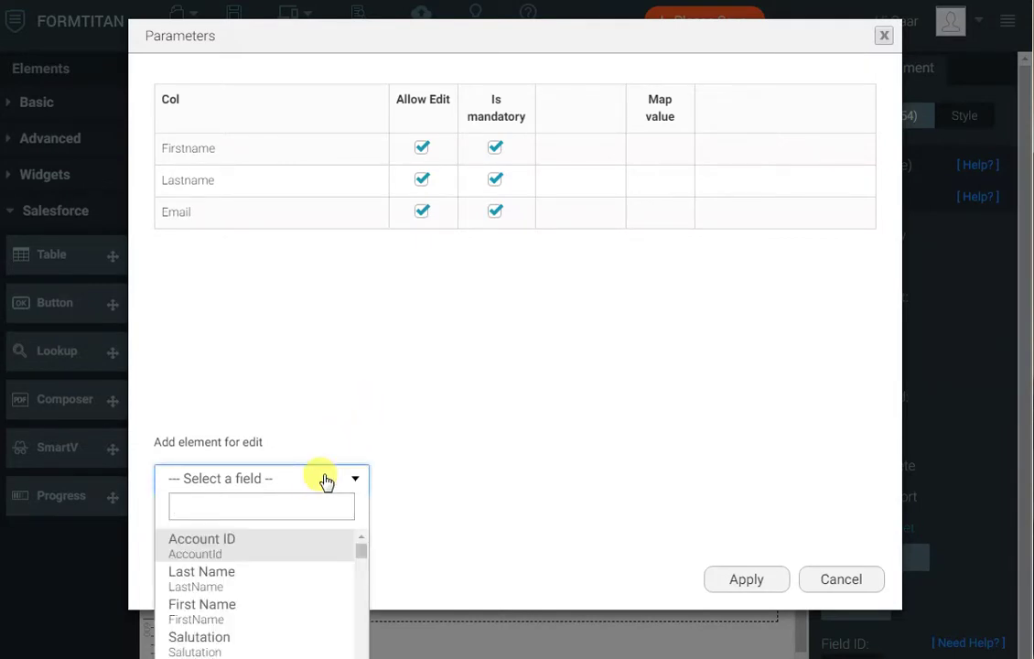
click(268, 546)
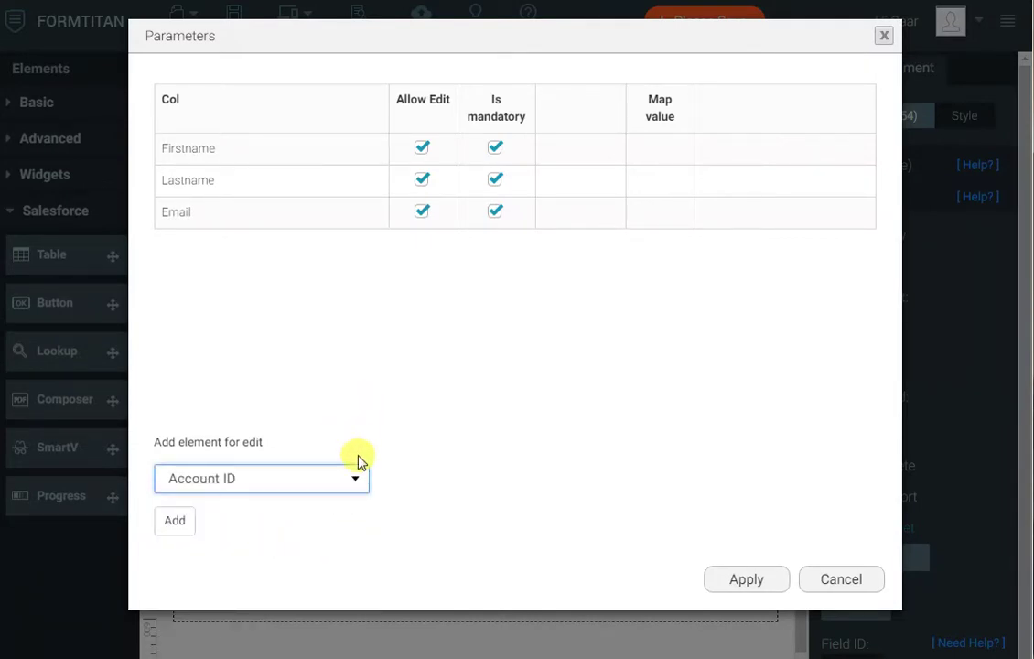
click(173, 521)
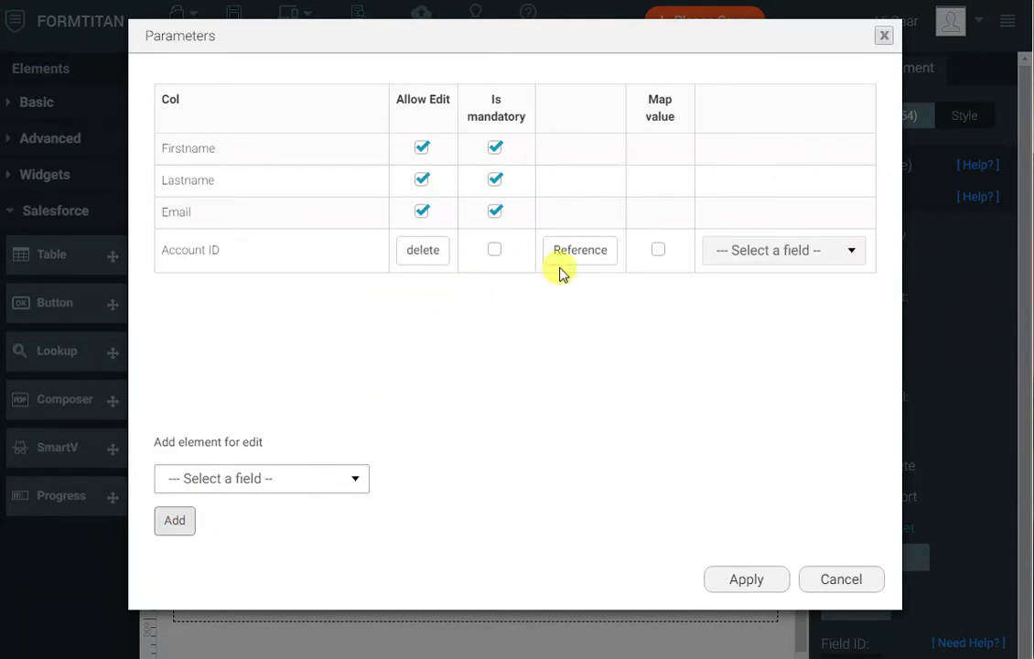
click(657, 253)
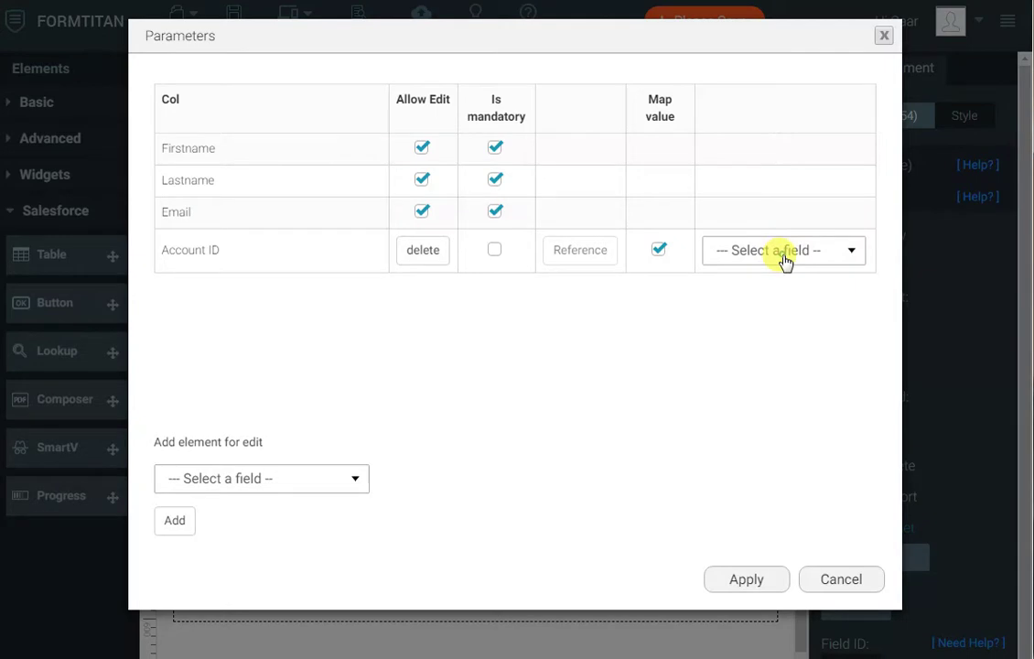
click(724, 256)
click(744, 333)
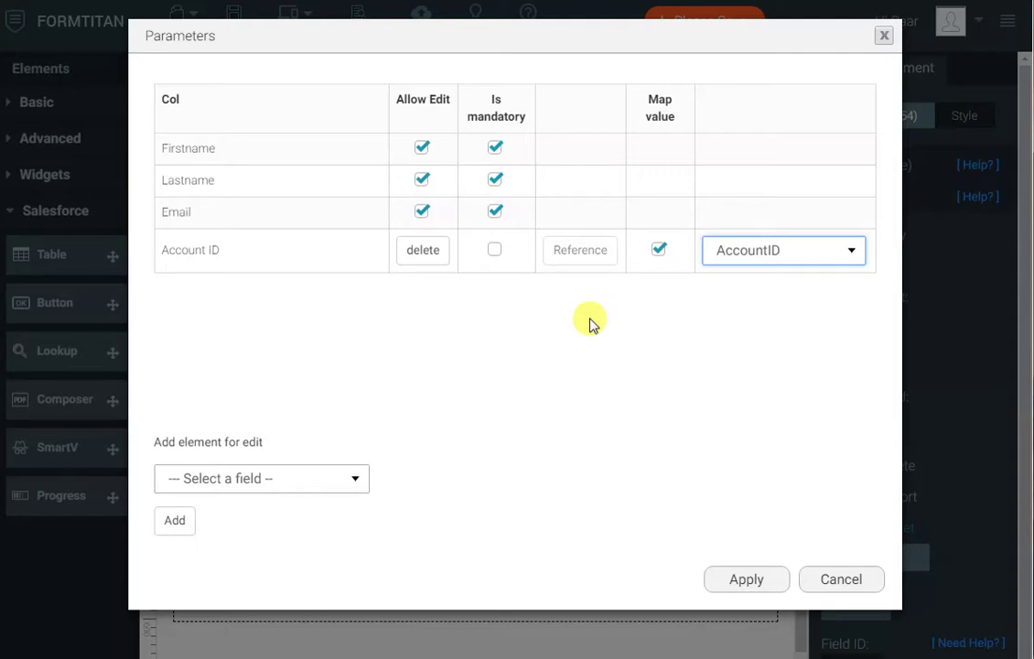
click(743, 586)
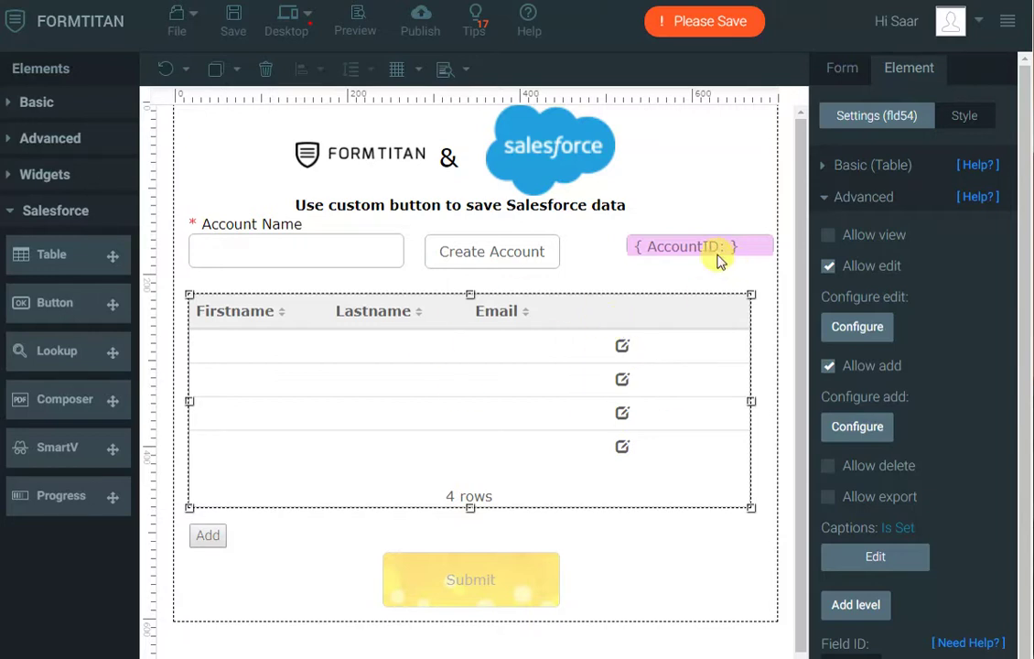
Step: Add a basic-mode condition hiding the table when AccountID is empty
click(846, 197)
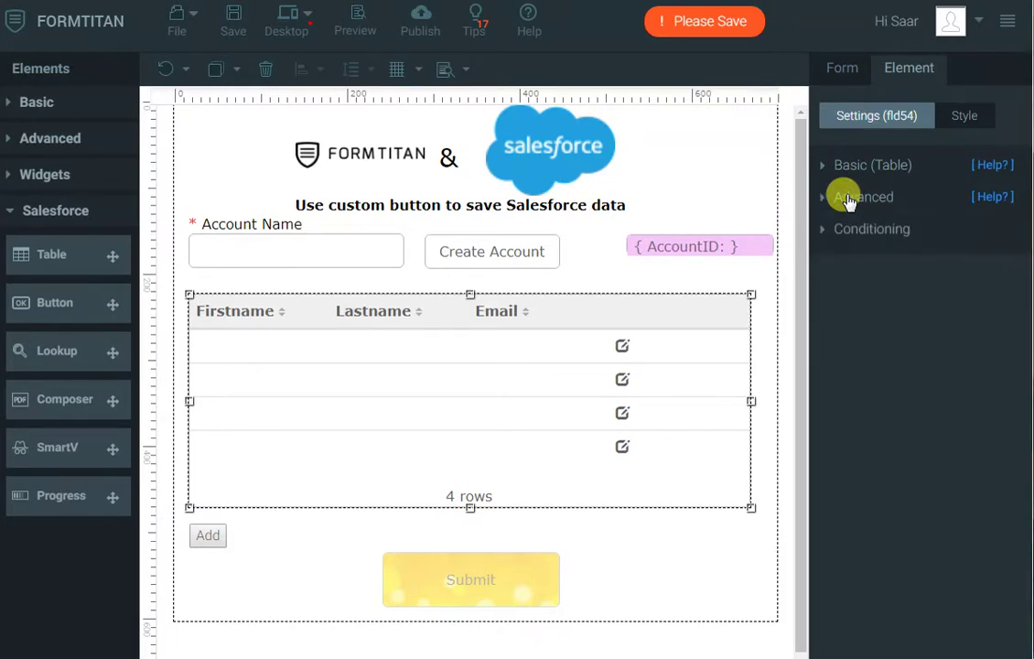
click(883, 230)
click(869, 326)
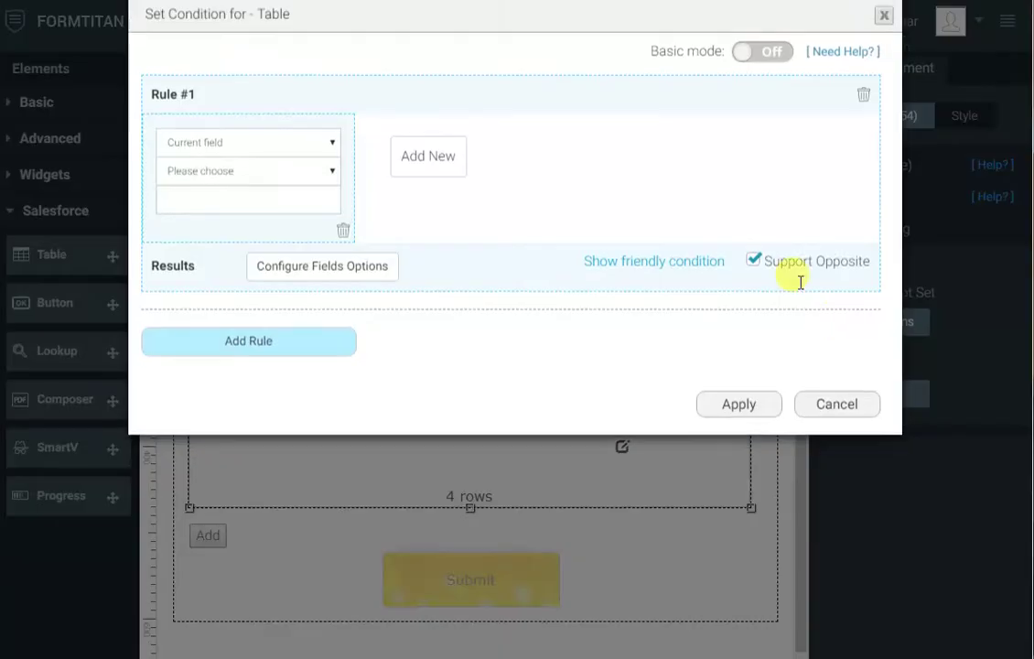
click(774, 73)
click(252, 283)
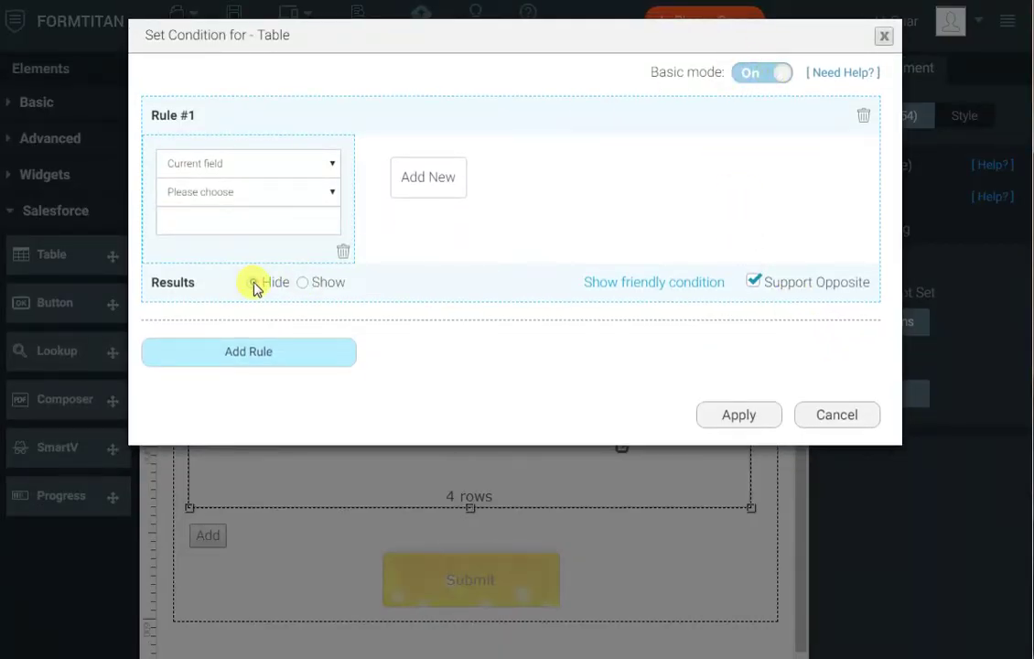
click(282, 171)
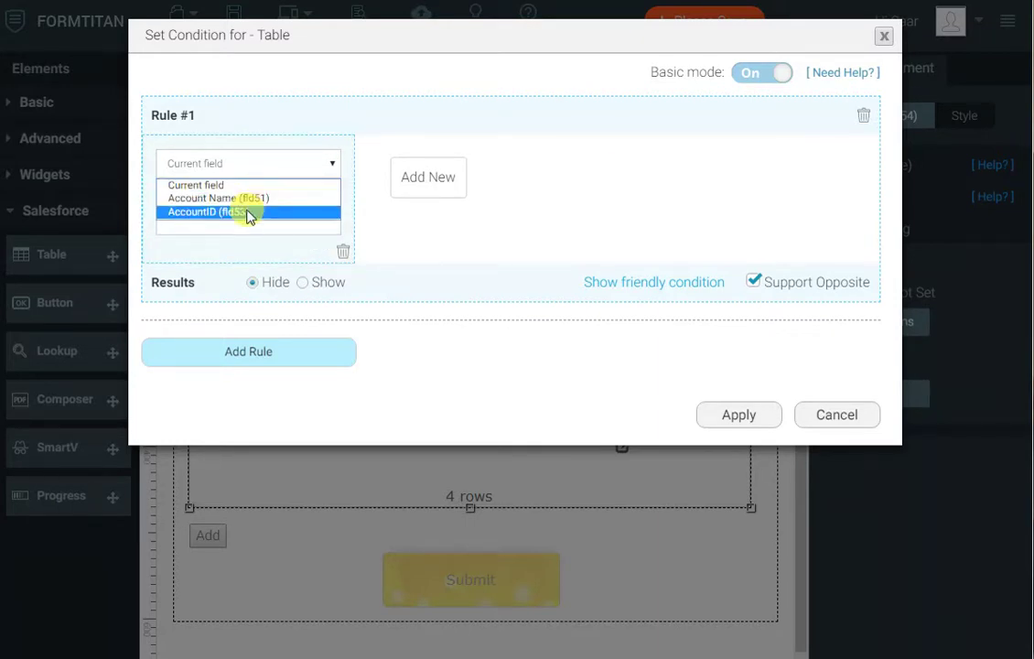
click(247, 213)
click(271, 190)
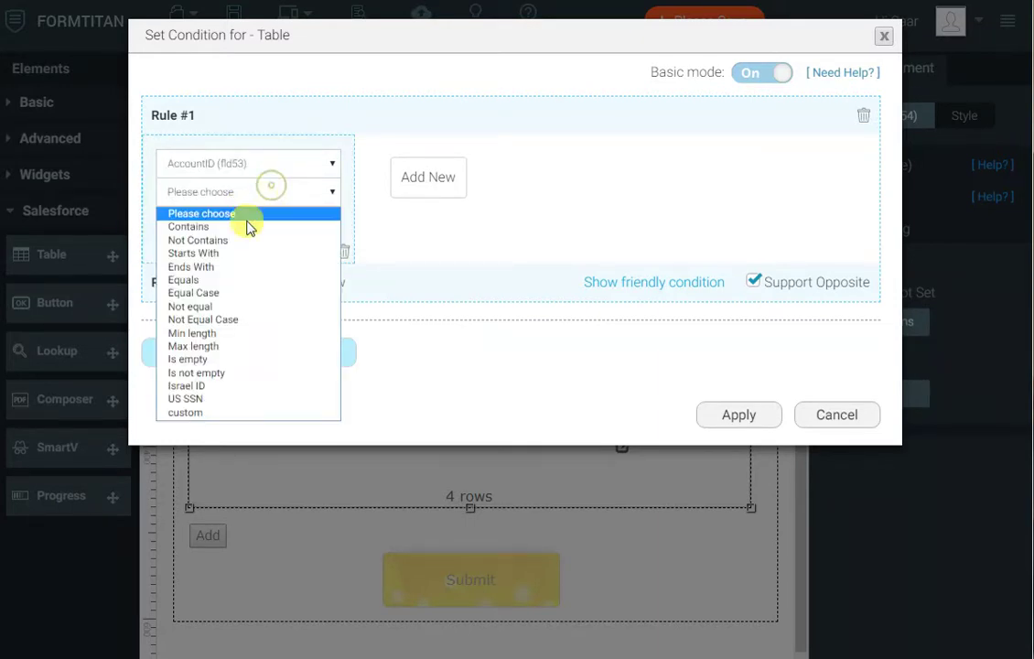
click(212, 360)
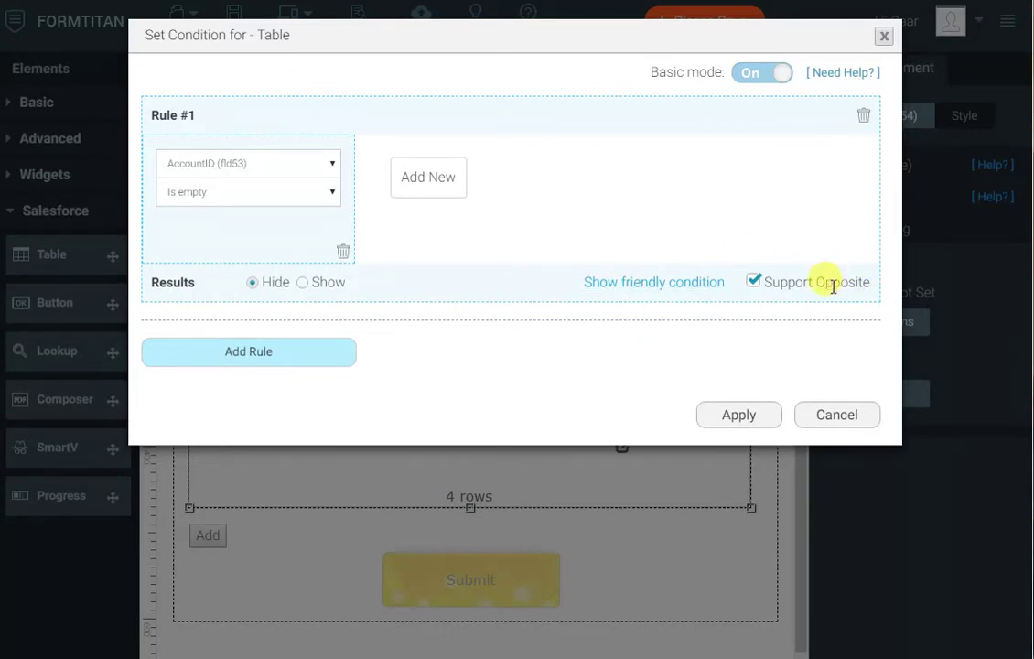
click(745, 416)
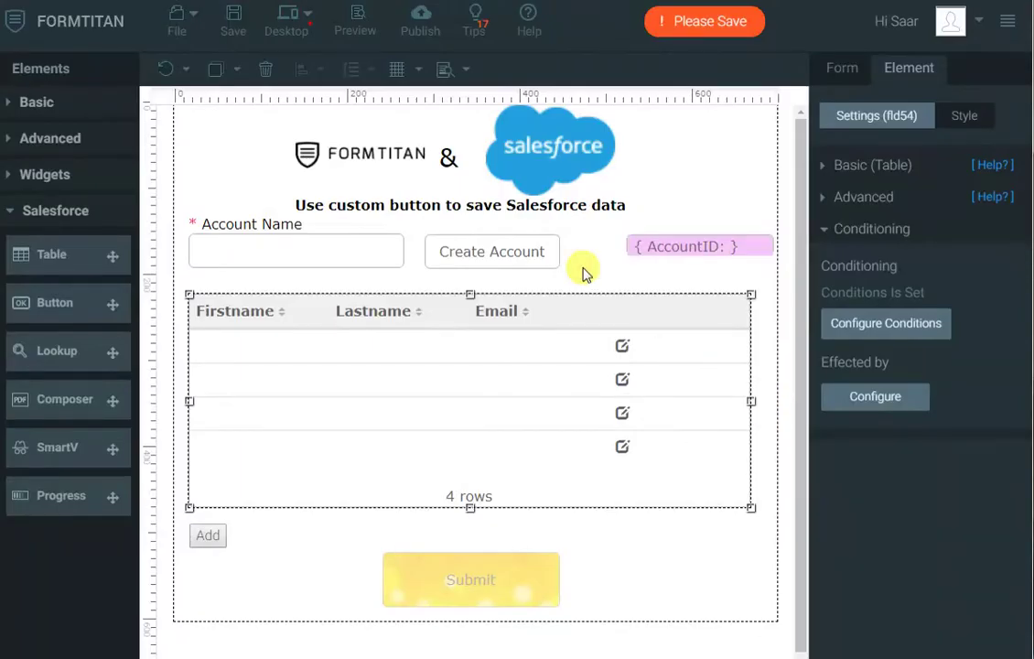
Step: Publish and open the live form, check the empty-name error, then create the 'Test Custom Button' account
click(429, 40)
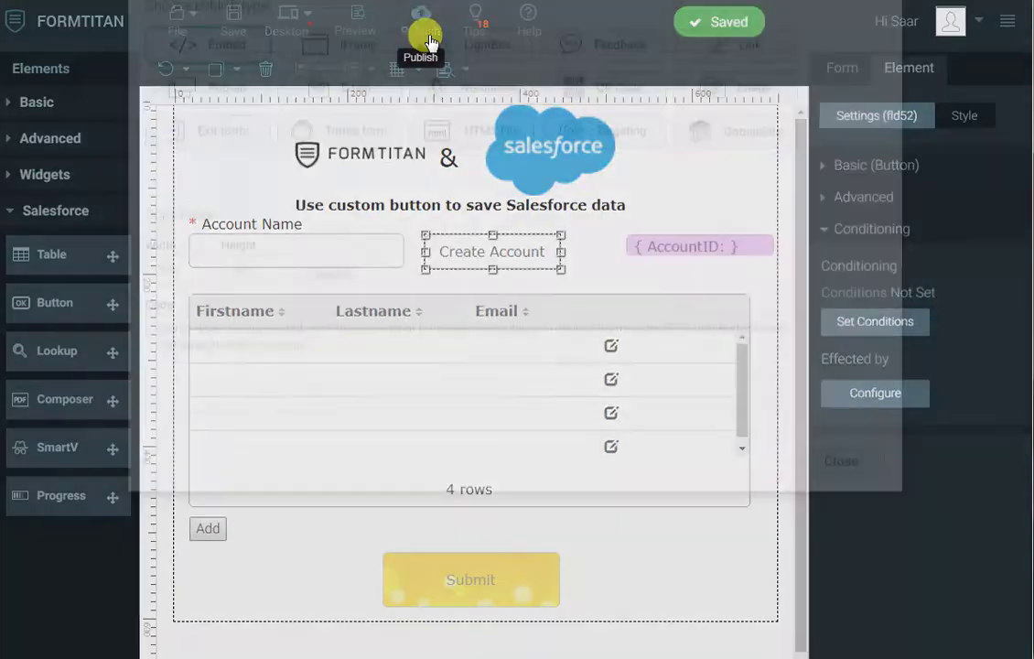
click(734, 107)
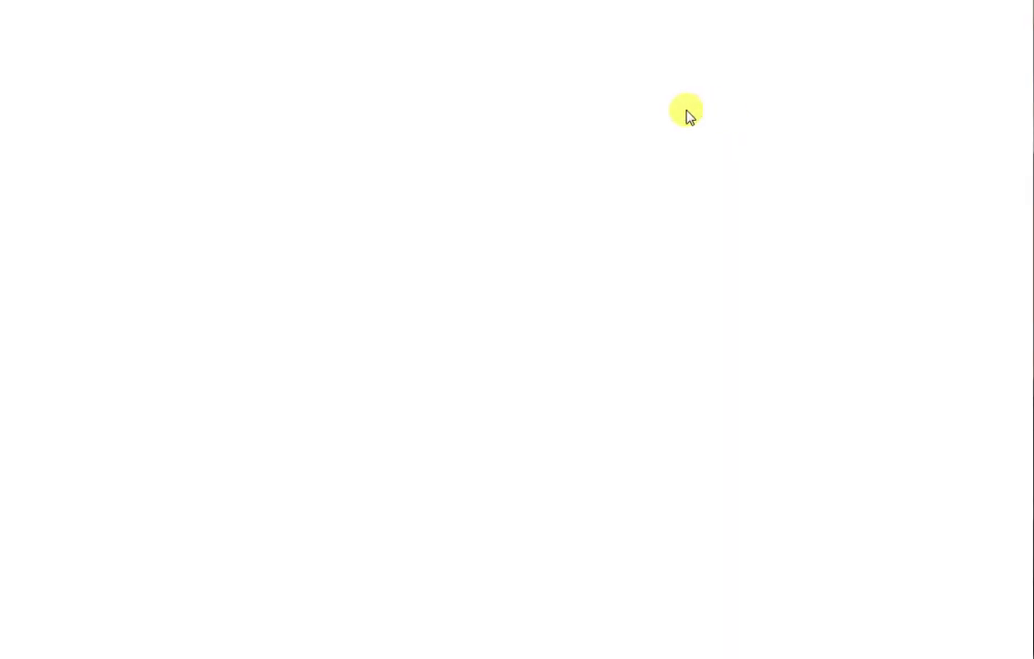
click(390, 133)
click(515, 150)
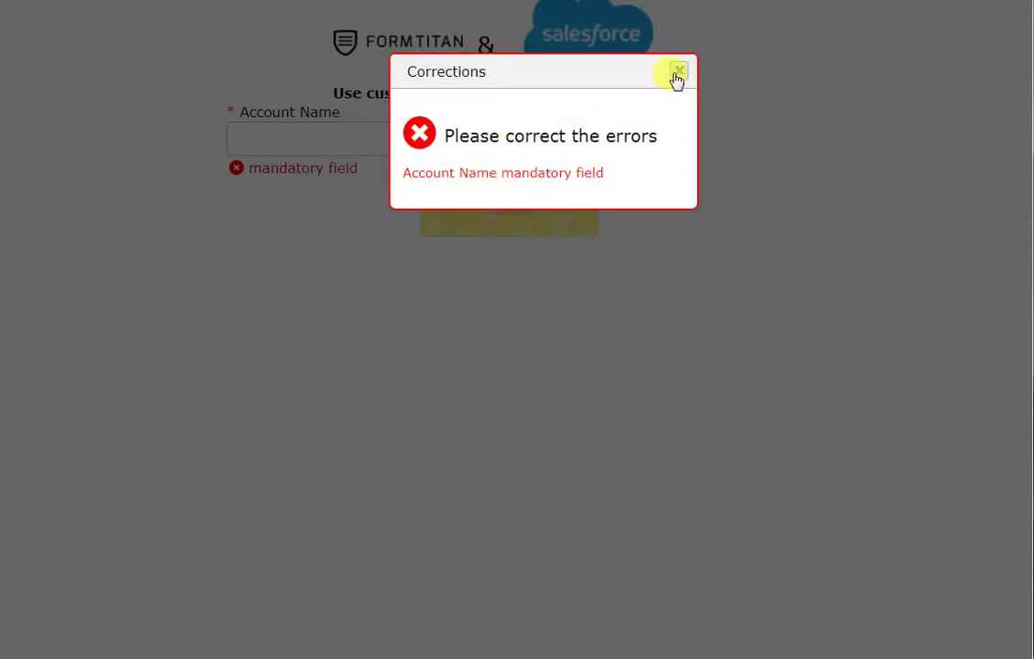
click(677, 73)
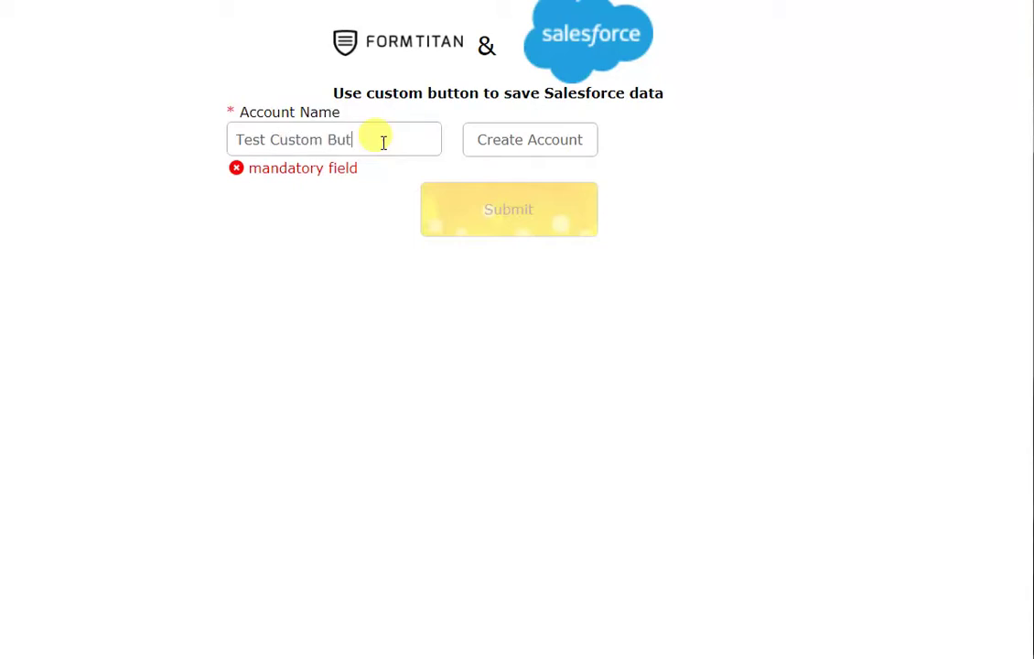
click(567, 154)
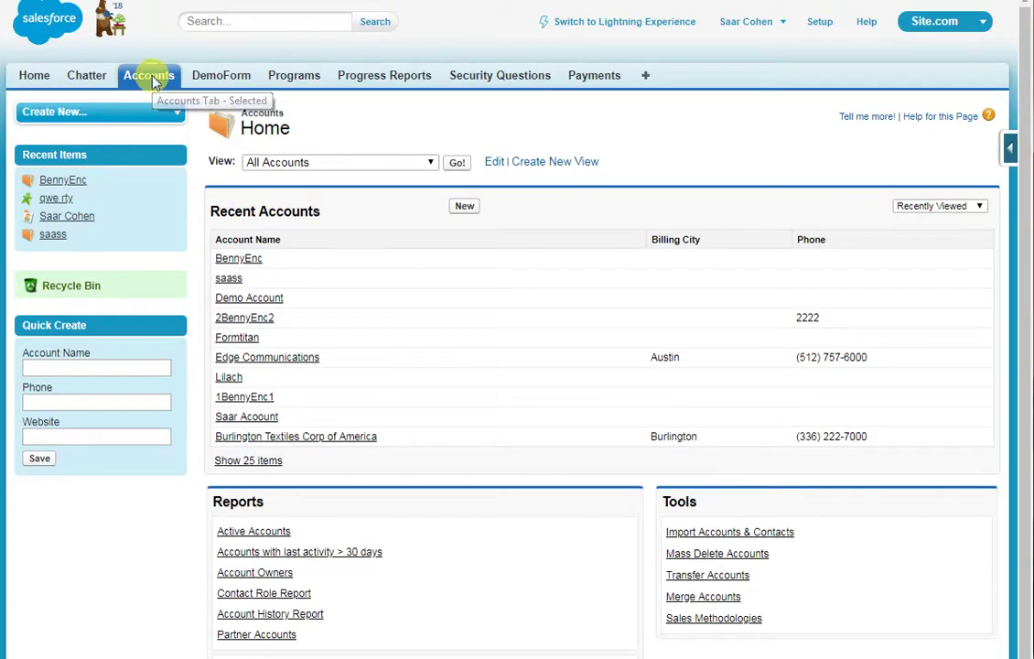
Step: Open the Test Custom Button account in Salesforce and scroll to its empty Contacts list
click(152, 78)
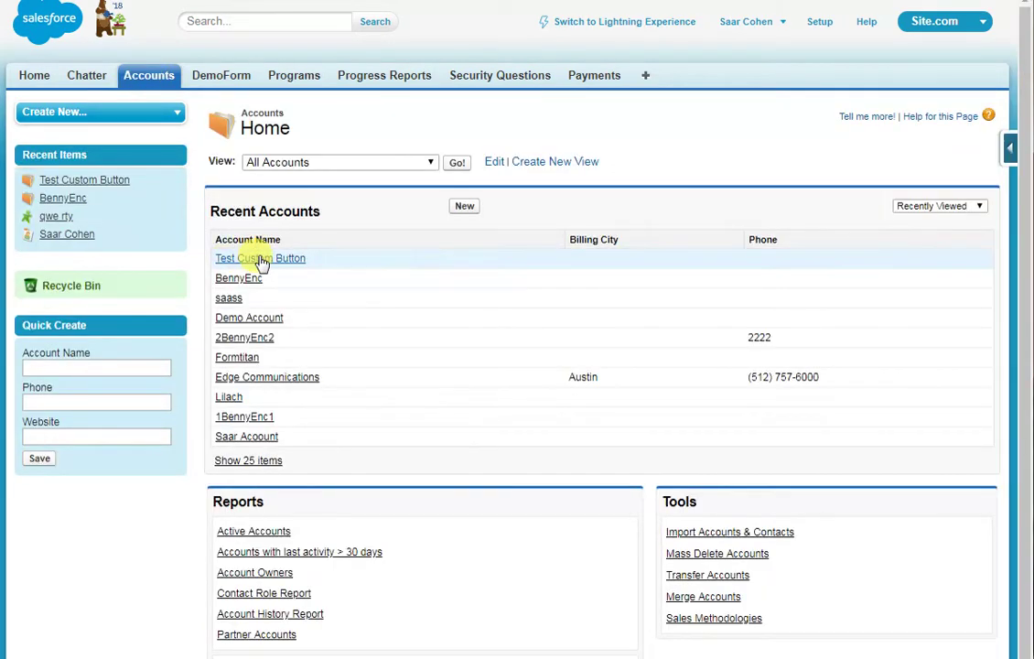
click(438, 249)
scroll(445, 255, down, 5)
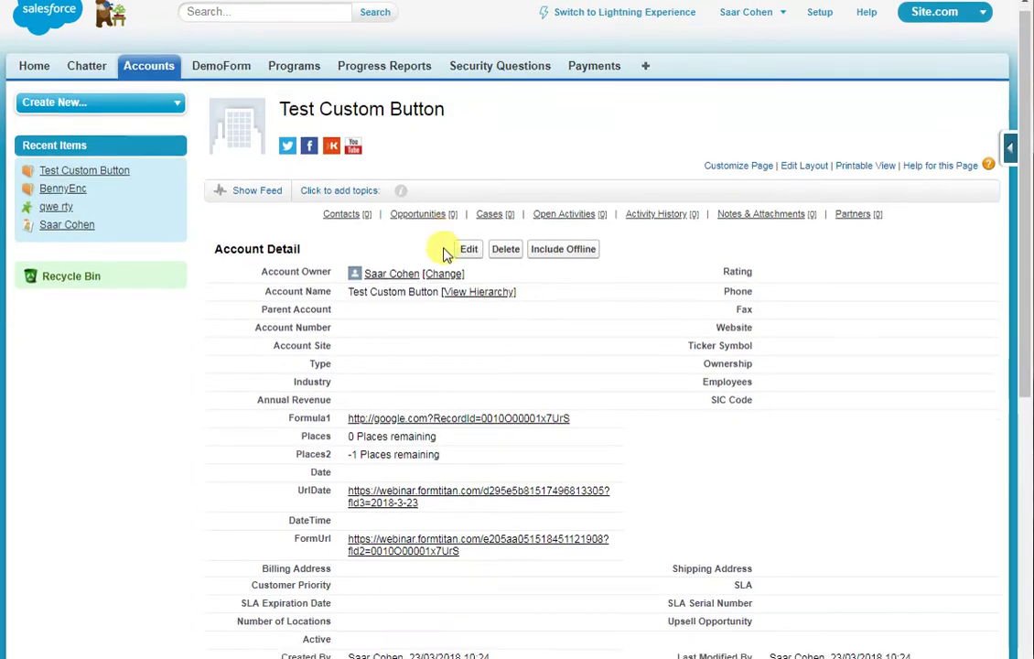
scroll(446, 252, down, 3)
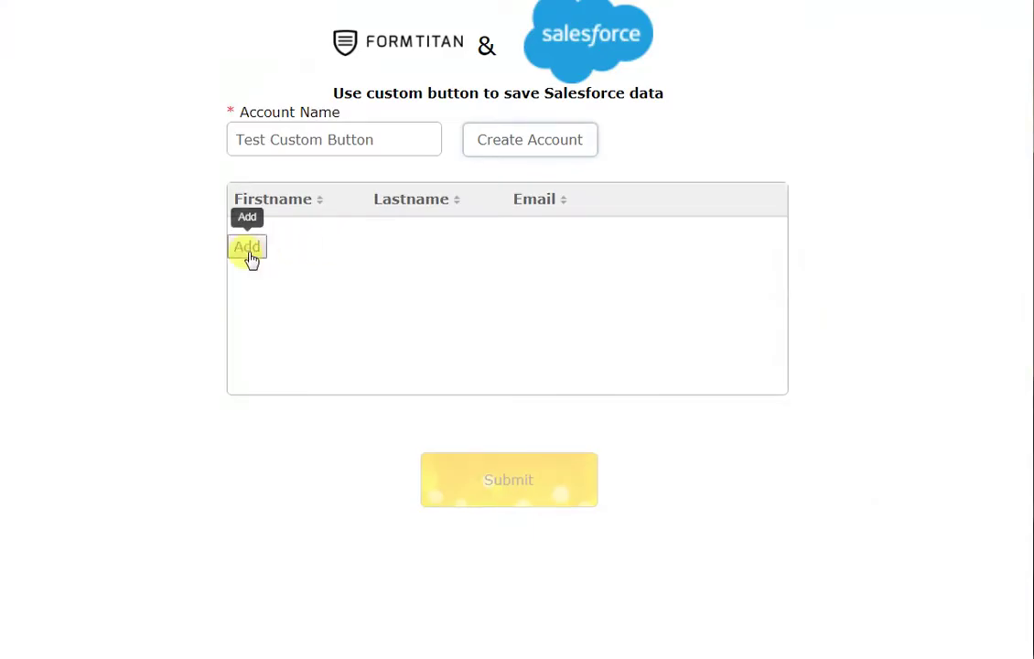
Step: Add a row to the contacts table for First Contact with the contact's email address
click(247, 248)
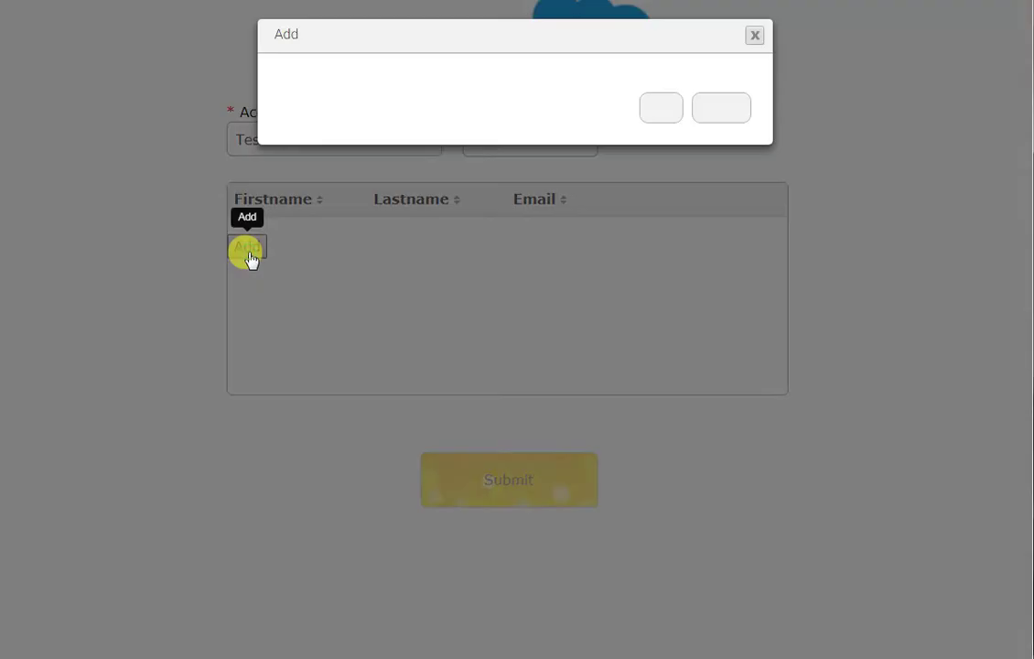
click(474, 100)
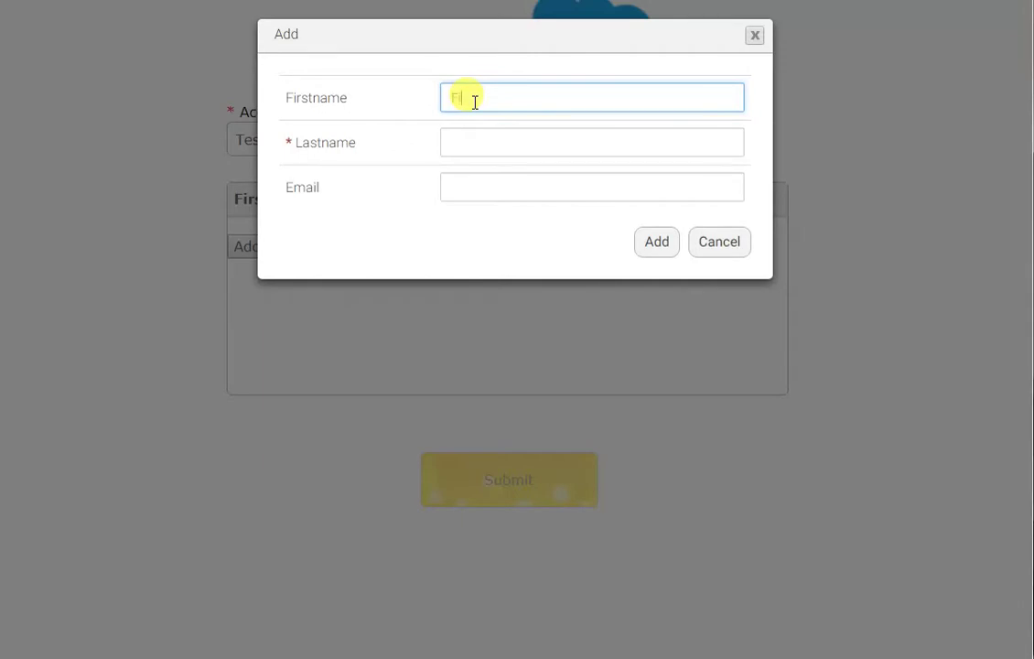
key(Tab)
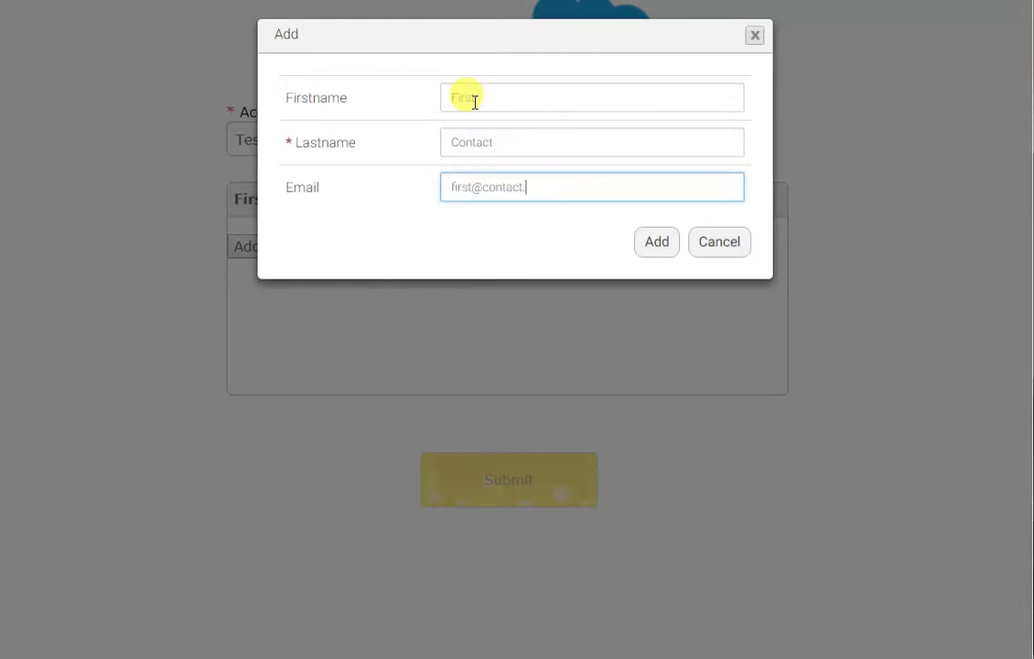
click(652, 243)
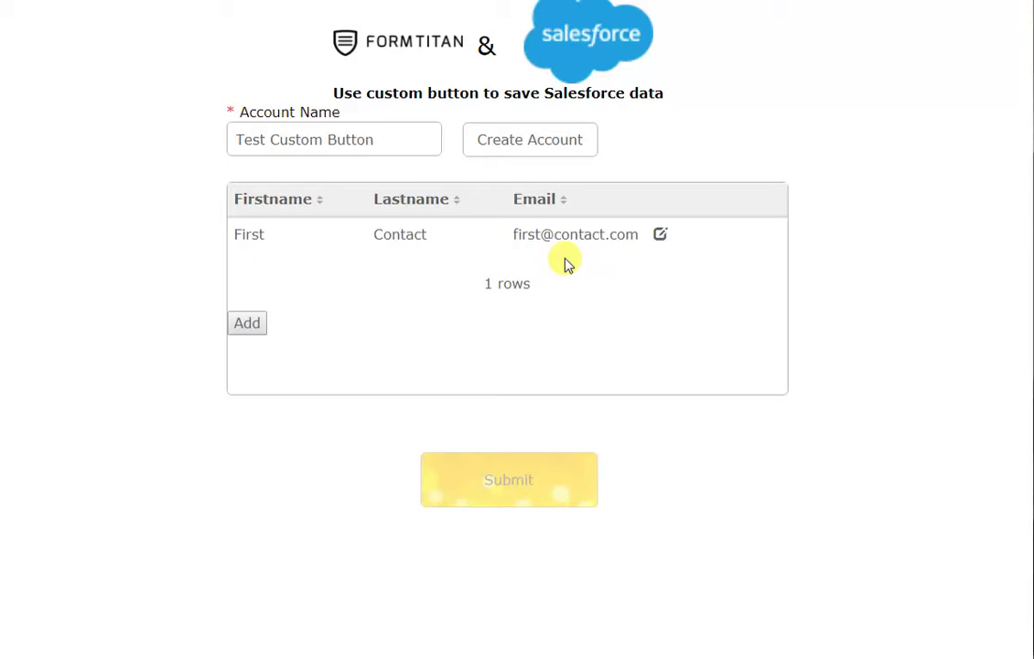
Step: Reload the Salesforce account page to confirm First Contact appears, then return to the form
click(663, 2)
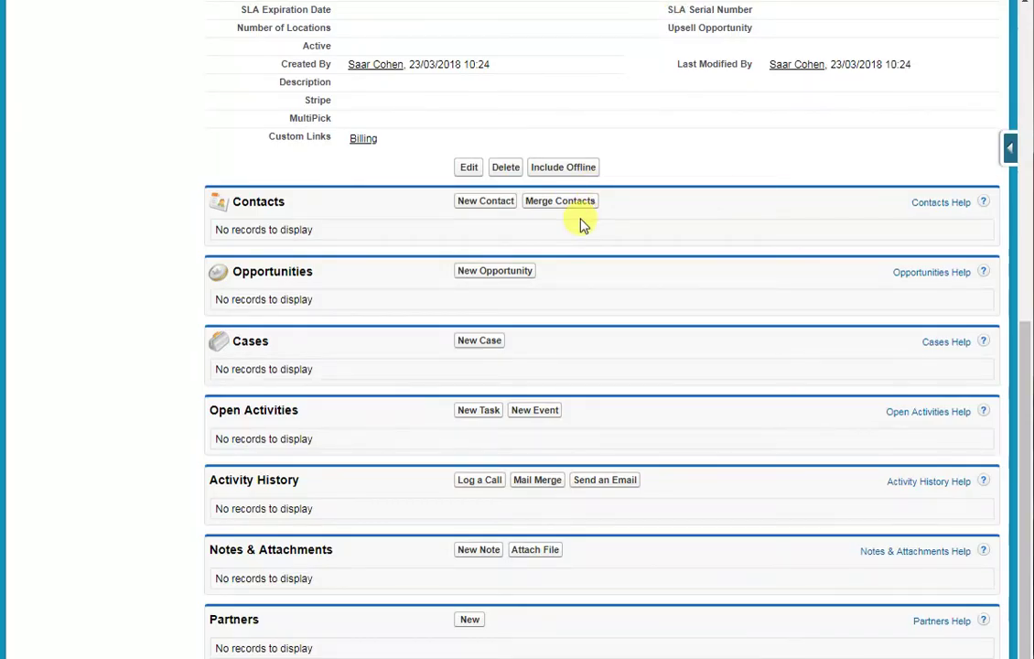
key(F5)
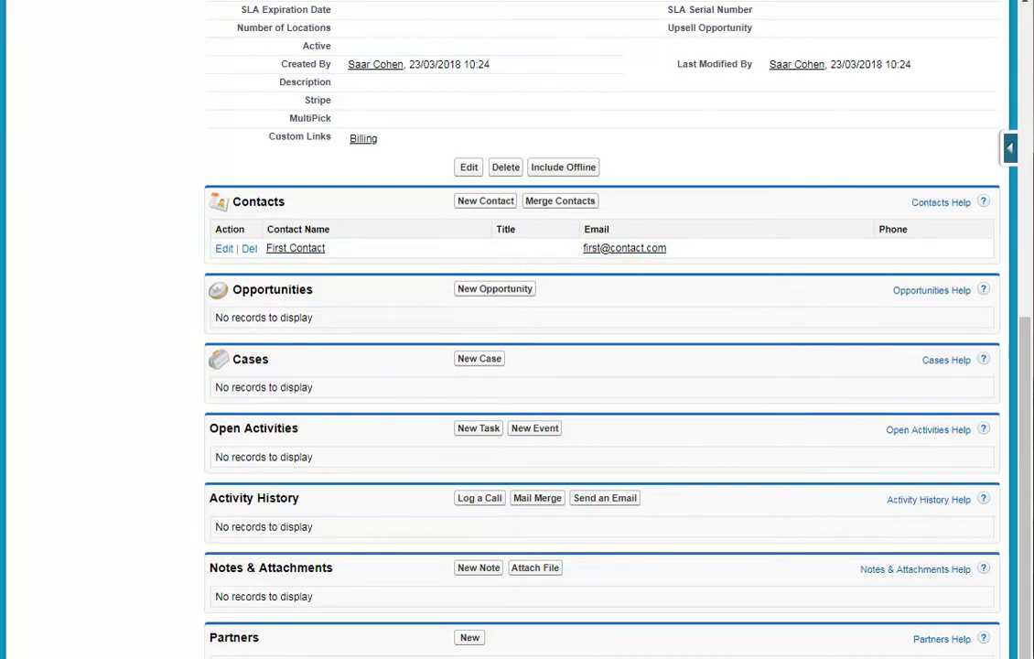
click(631, 2)
Step: Add Second Contact with its email to the table and reload Salesforce to see two contacts
click(247, 324)
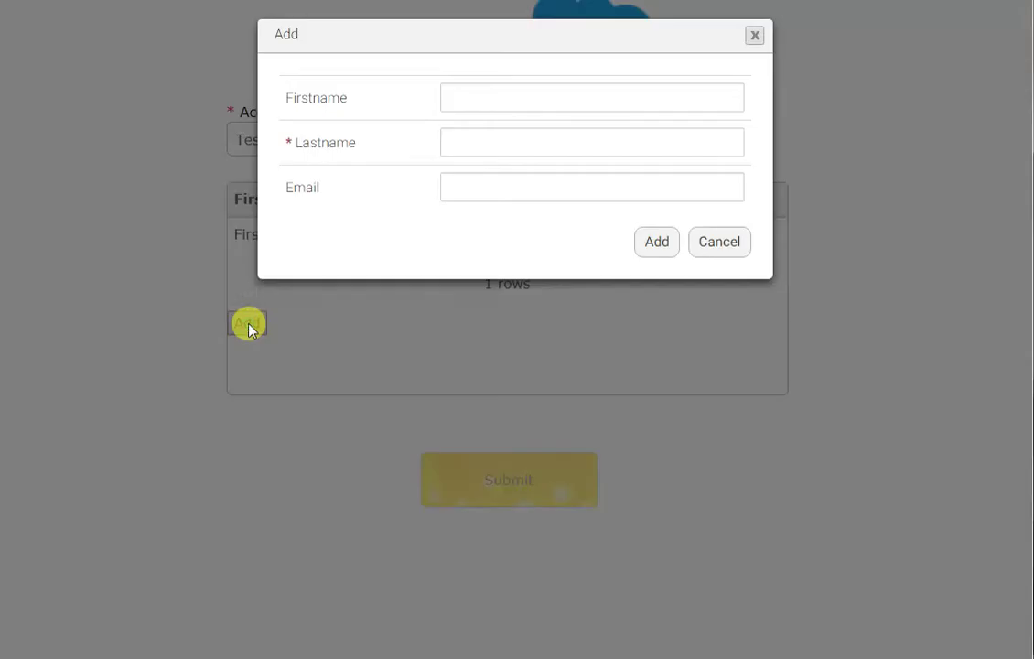
click(511, 98)
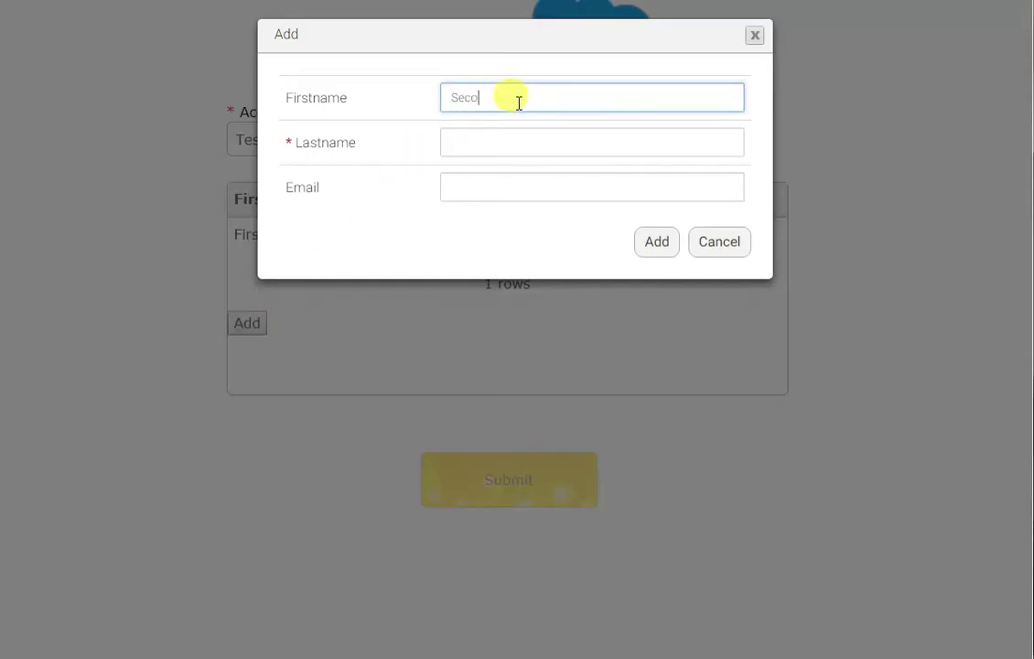
text(Contact)
key(Tab)
key(ctrl+v)
key(ctrl+z)
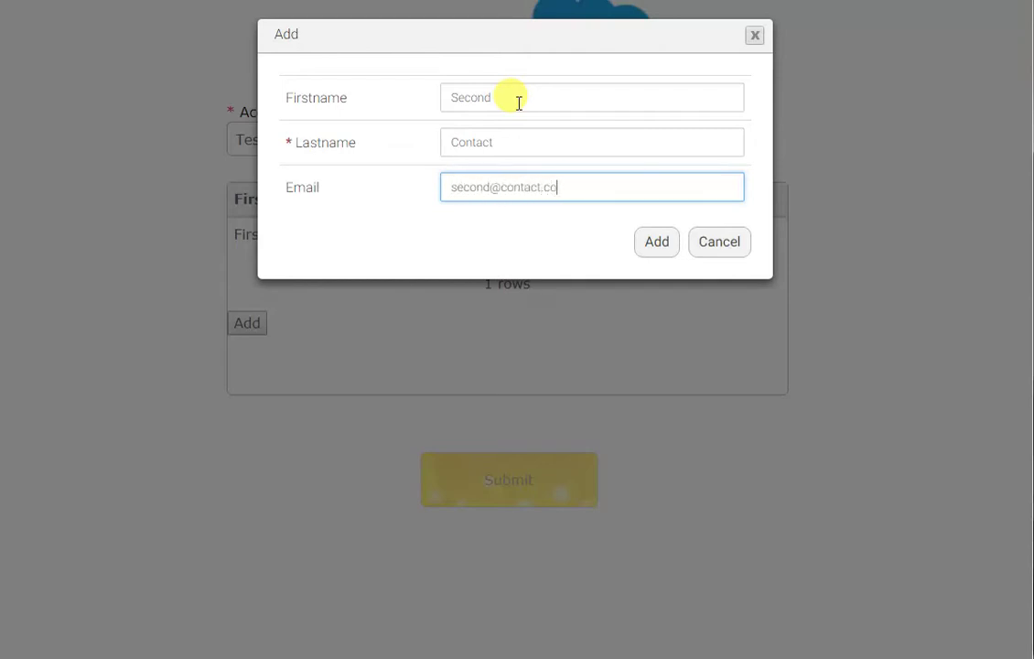
click(657, 242)
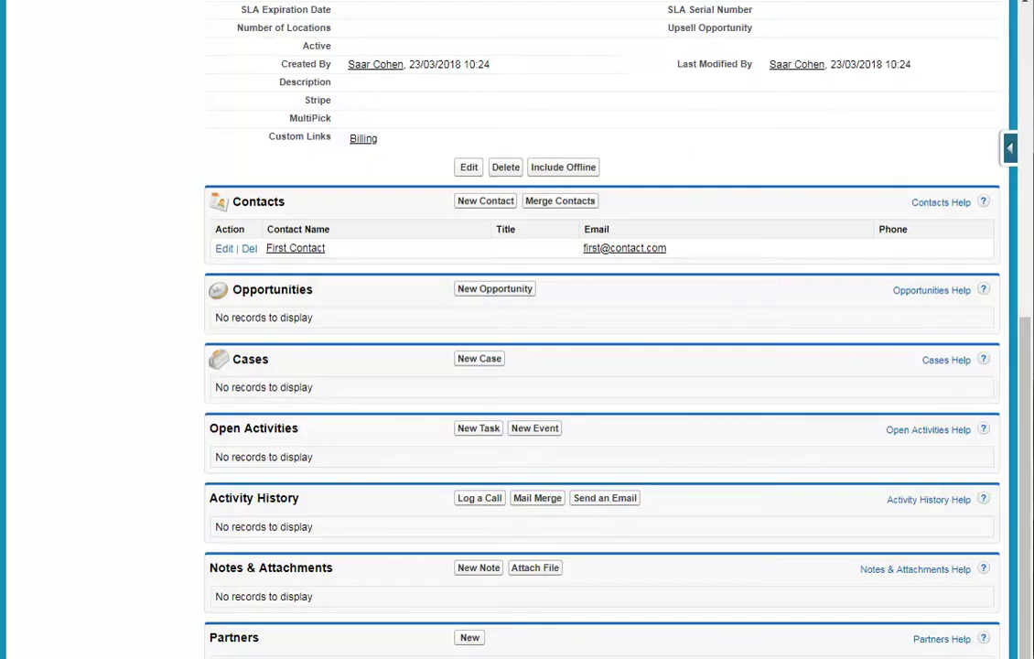
key(F5)
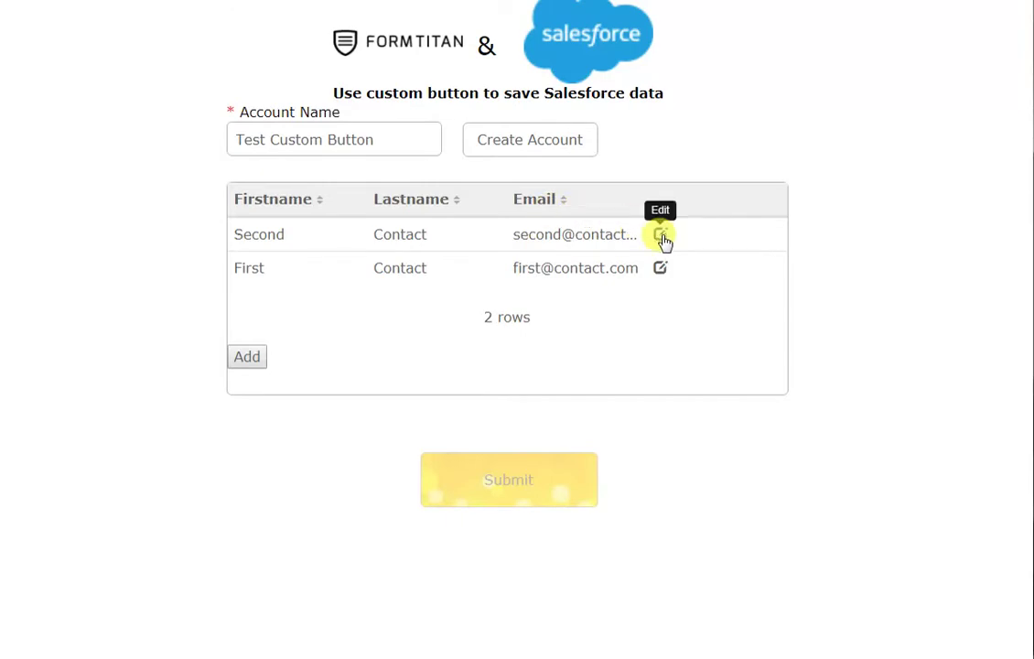
Step: Change the Second row's first name to Second1 and reload Salesforce to confirm Second1 Contact
click(661, 237)
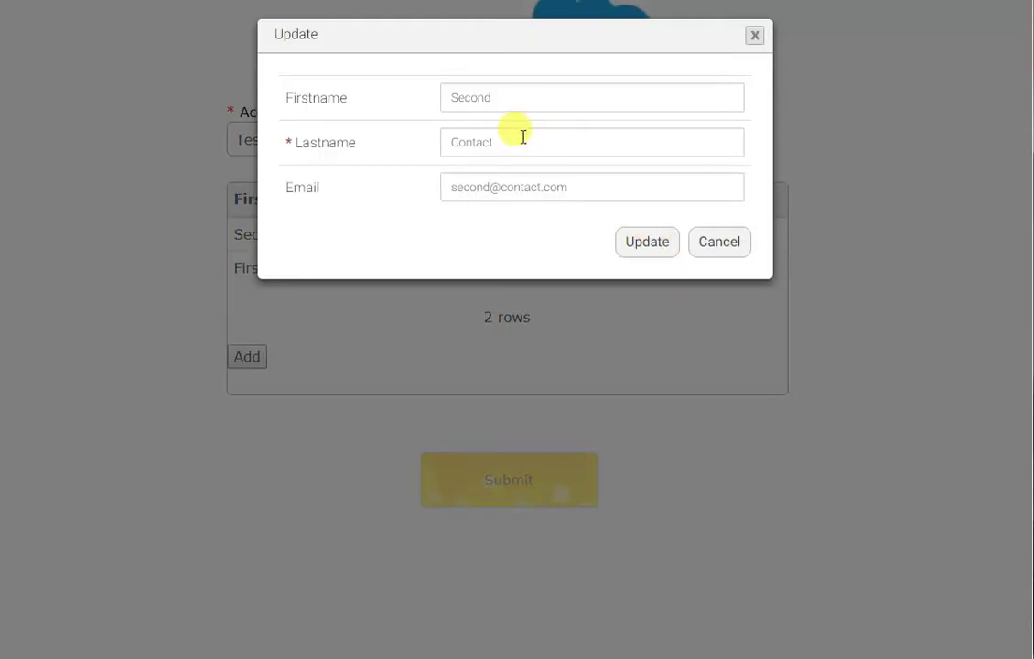
click(503, 97)
text(1)
click(644, 246)
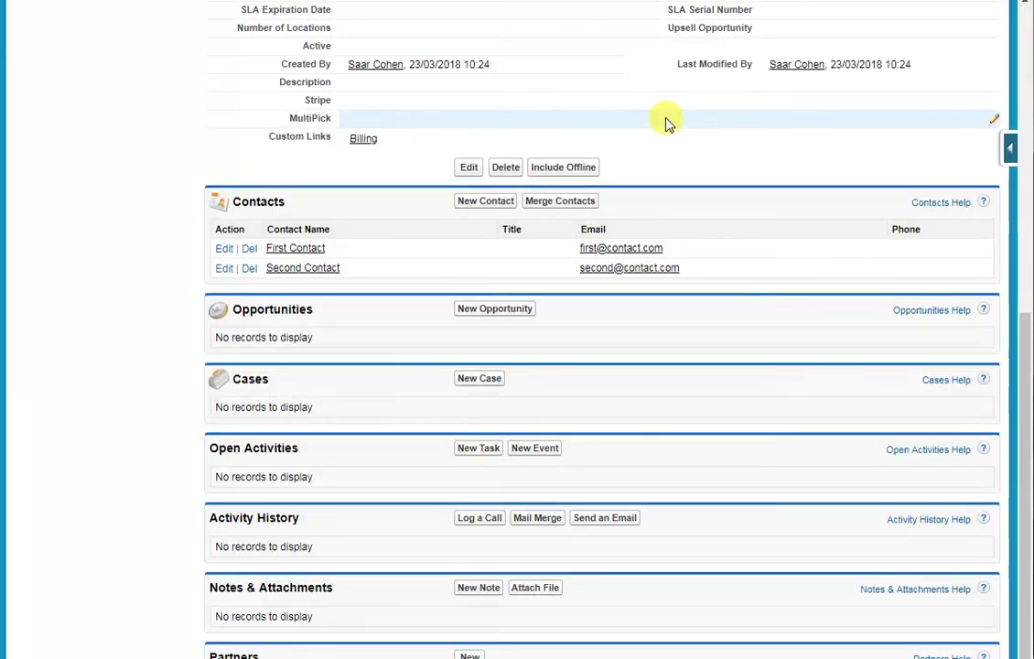
key(F5)
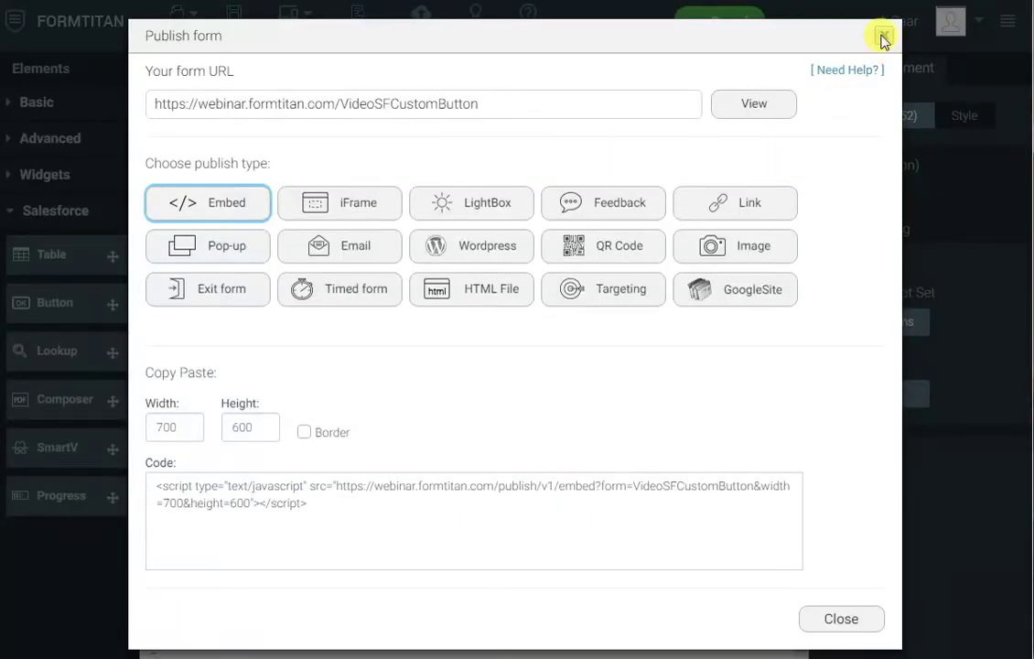
Step: Add a condition on the hidden AccountID field that checks whether it is empty
click(881, 38)
click(681, 247)
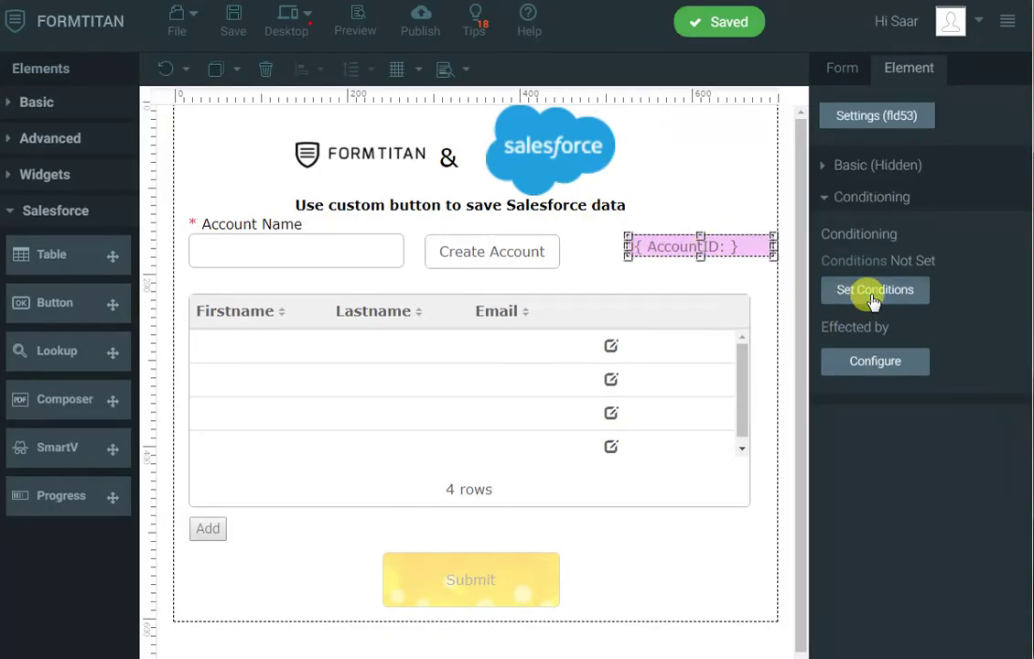
click(874, 291)
click(238, 191)
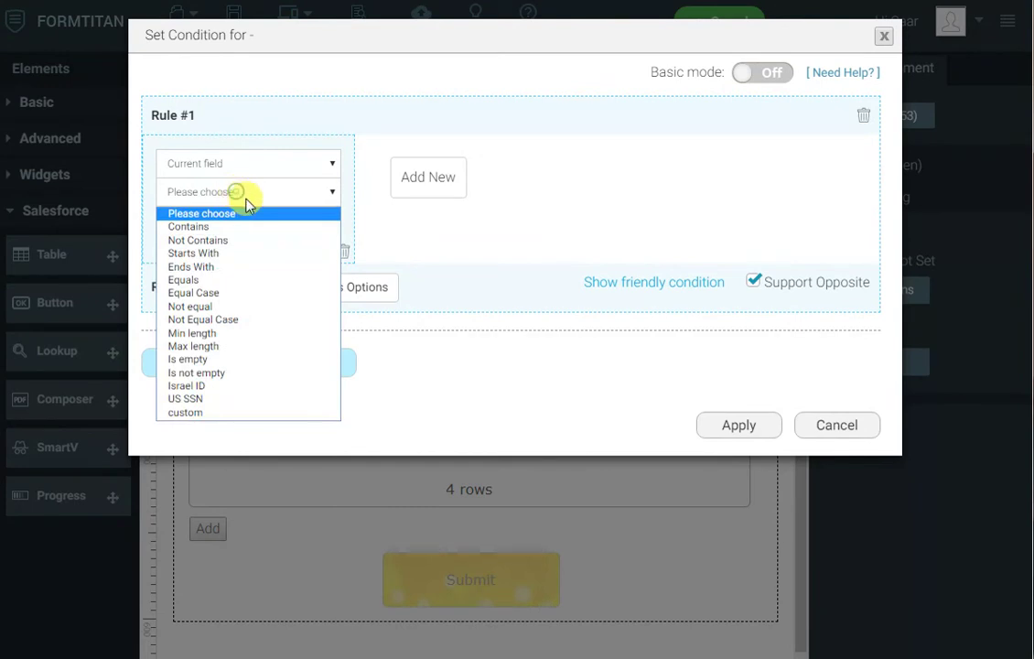
click(226, 359)
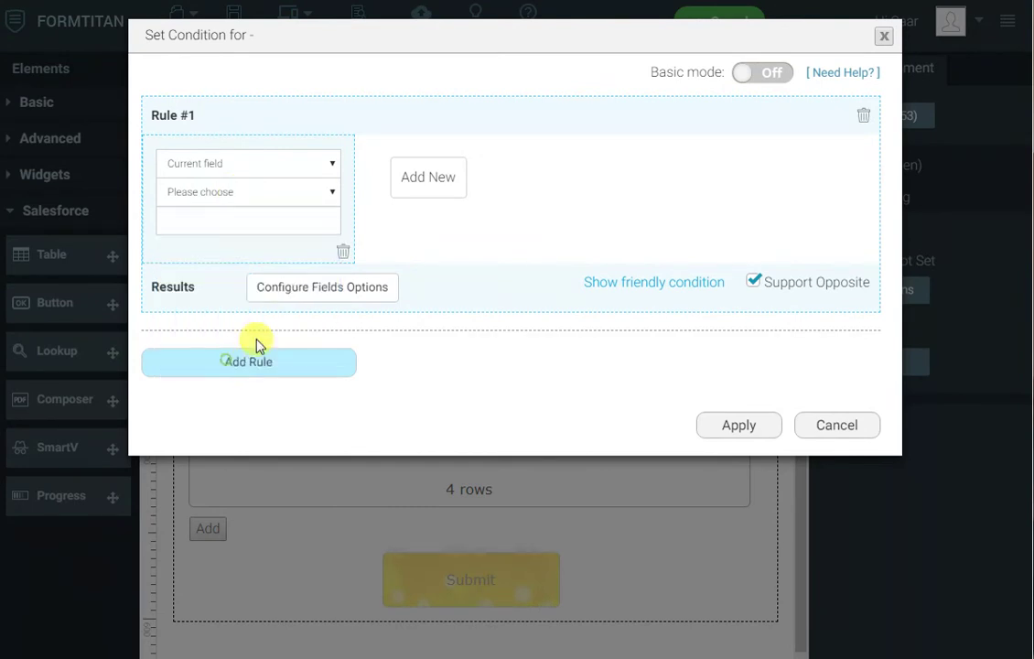
Step: Set Account Name and Button (fld52) to Show, apply the condition, and republish the form
click(322, 288)
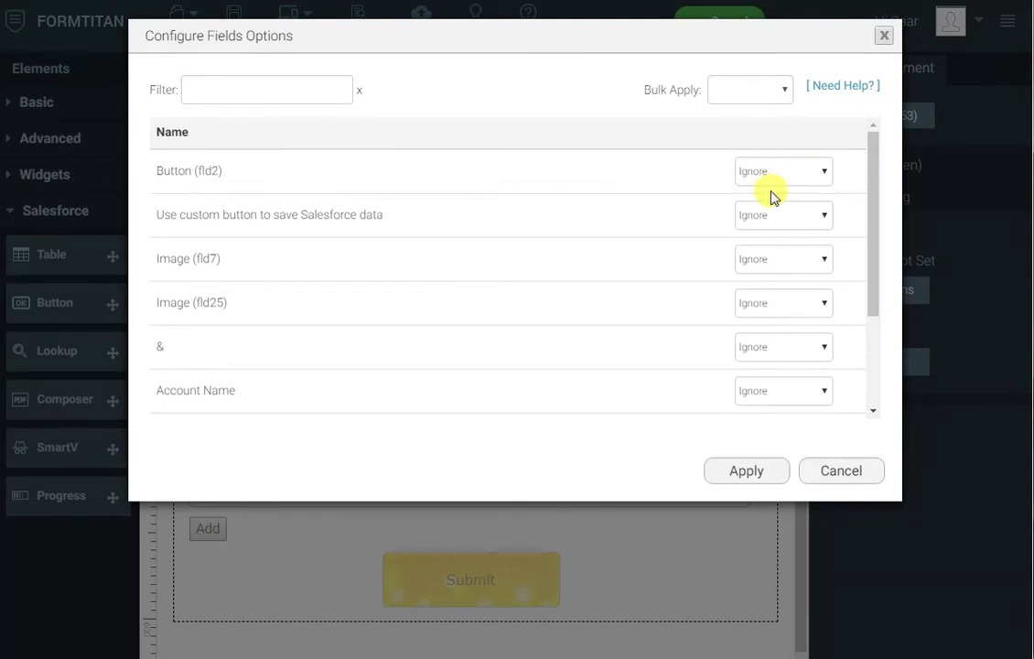
click(792, 402)
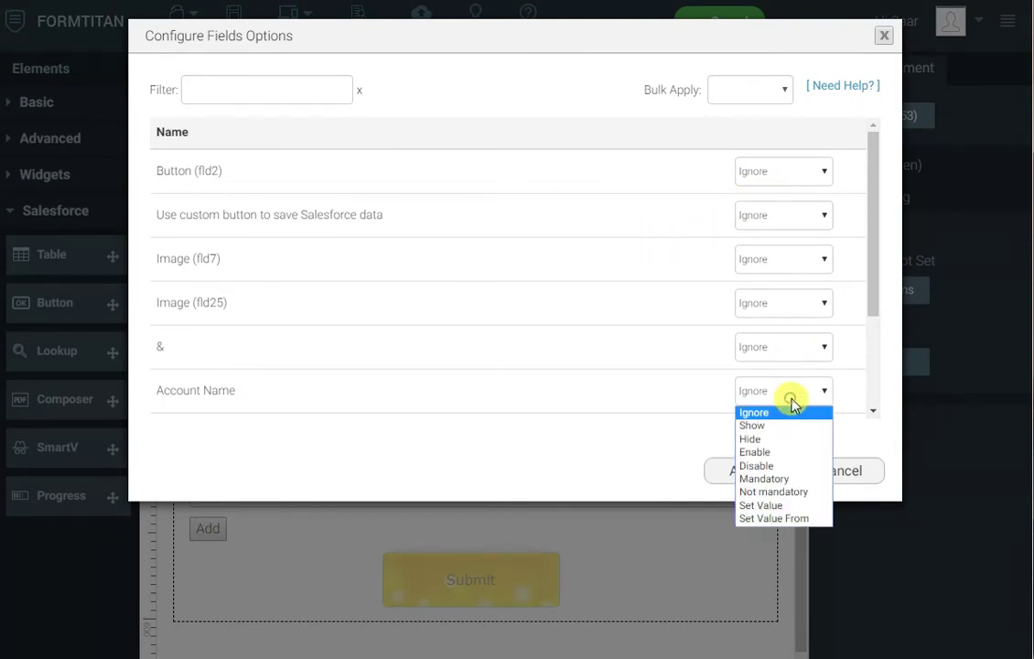
click(783, 426)
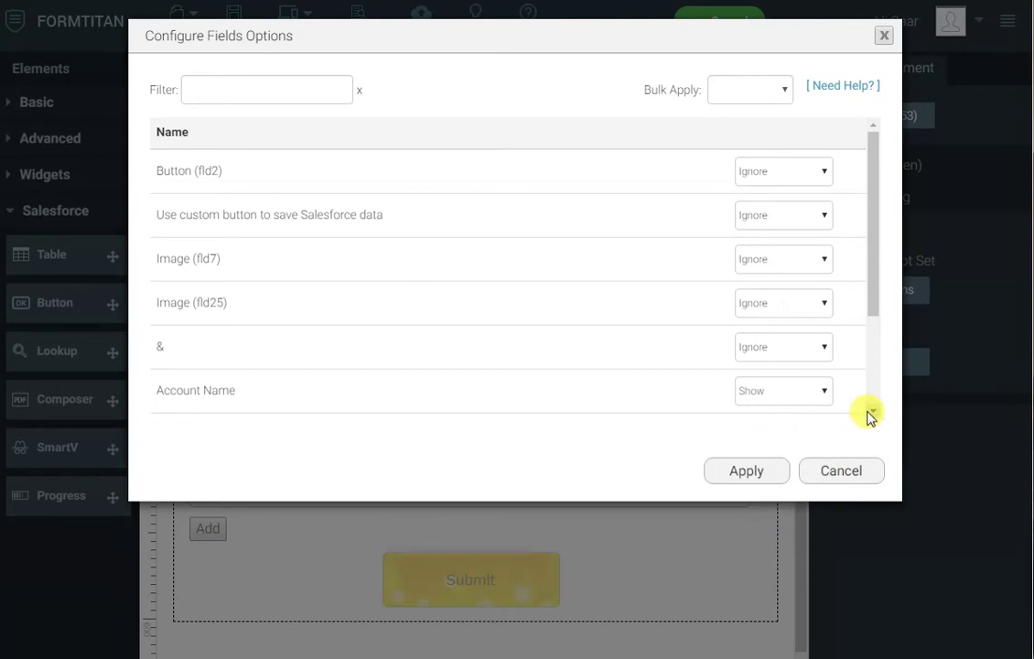
click(871, 411)
click(871, 410)
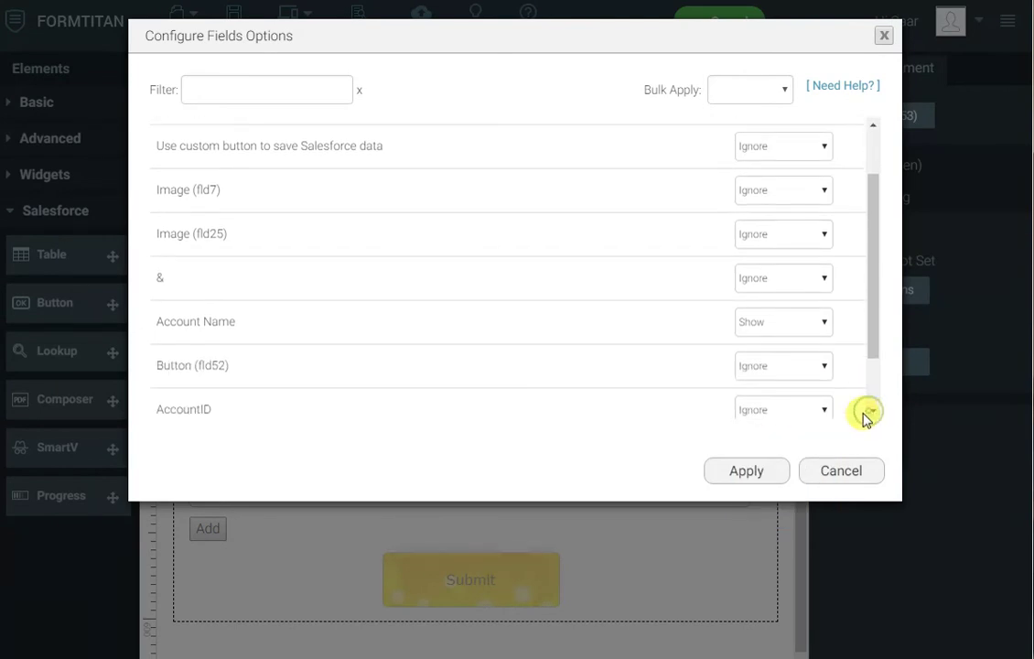
click(792, 376)
click(773, 400)
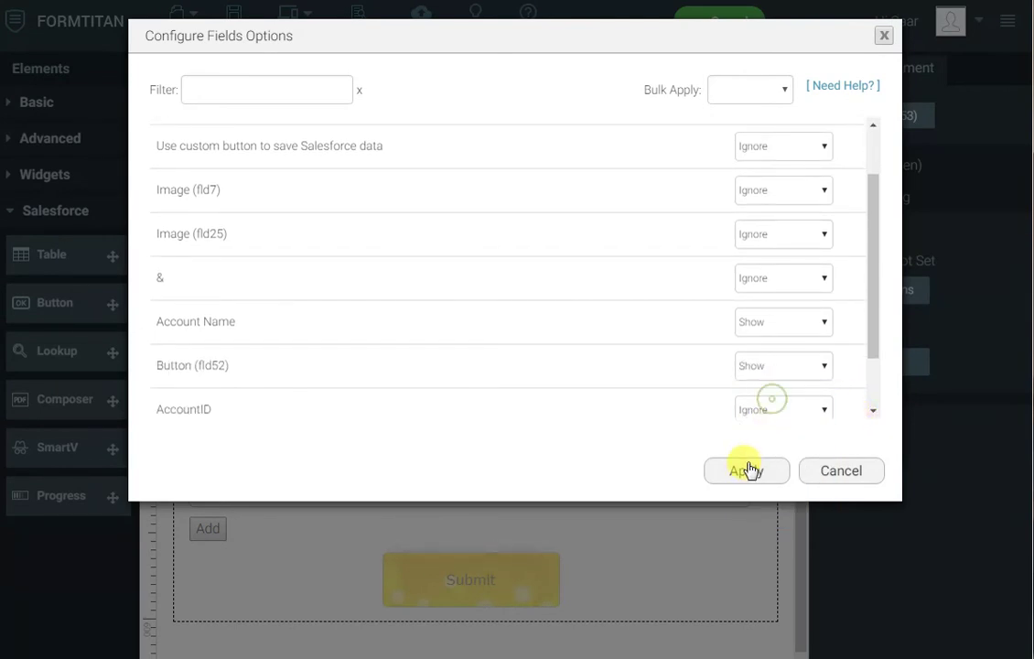
click(749, 470)
click(740, 425)
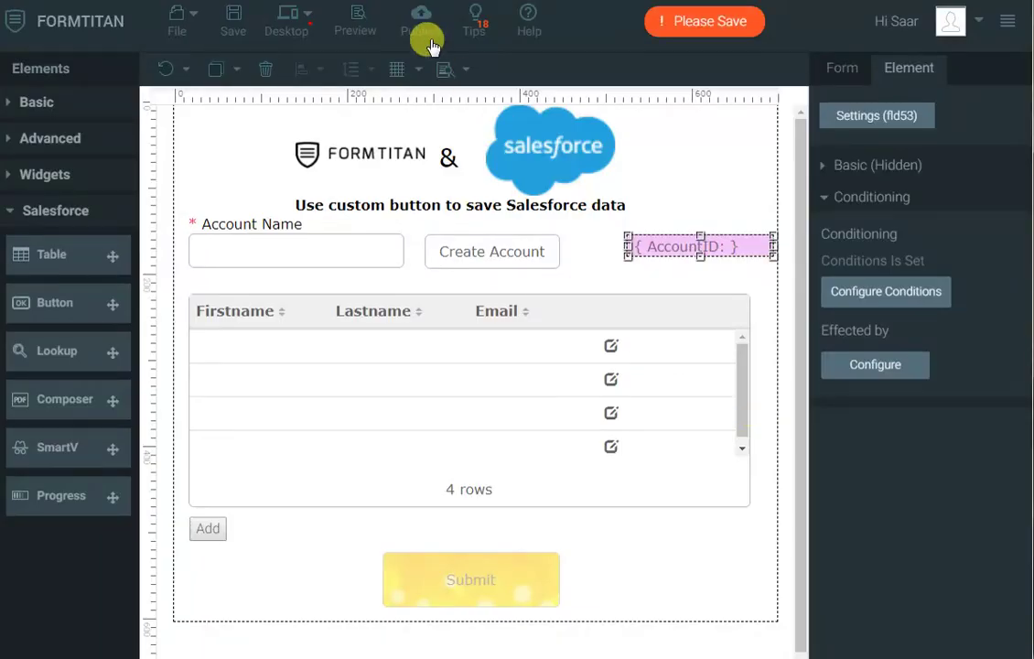
click(421, 23)
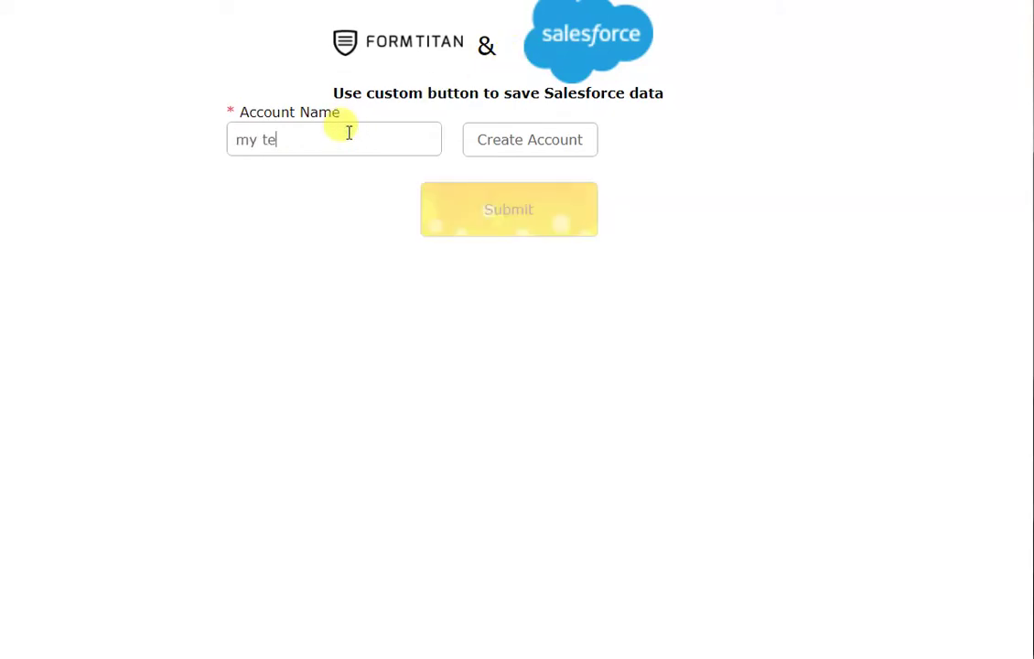
Step: Enter the account name 'my test account 34' and create the account
text(34)
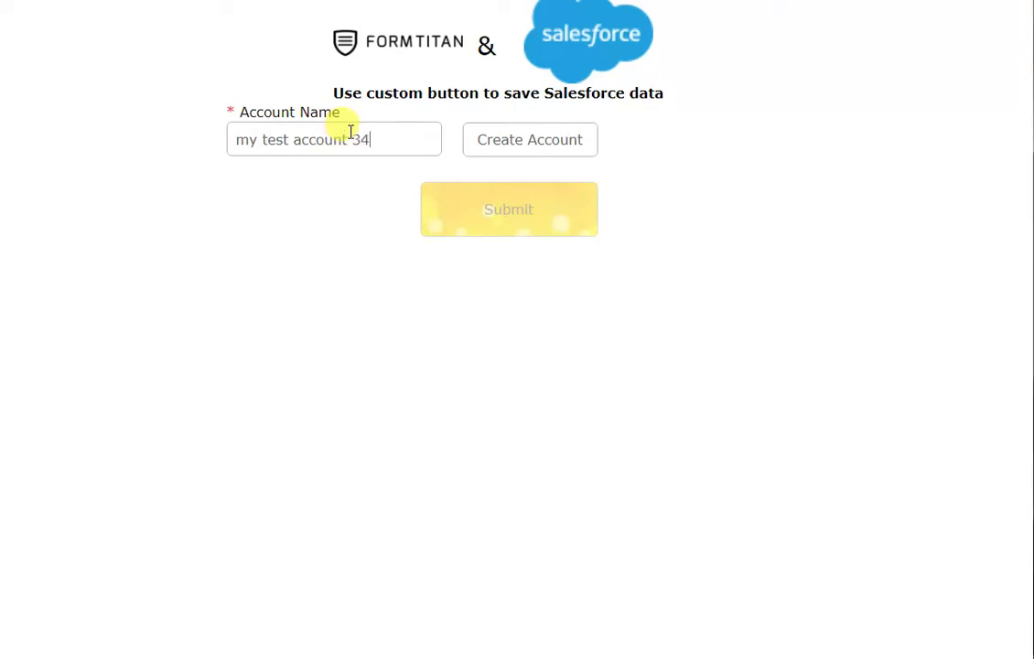
click(547, 149)
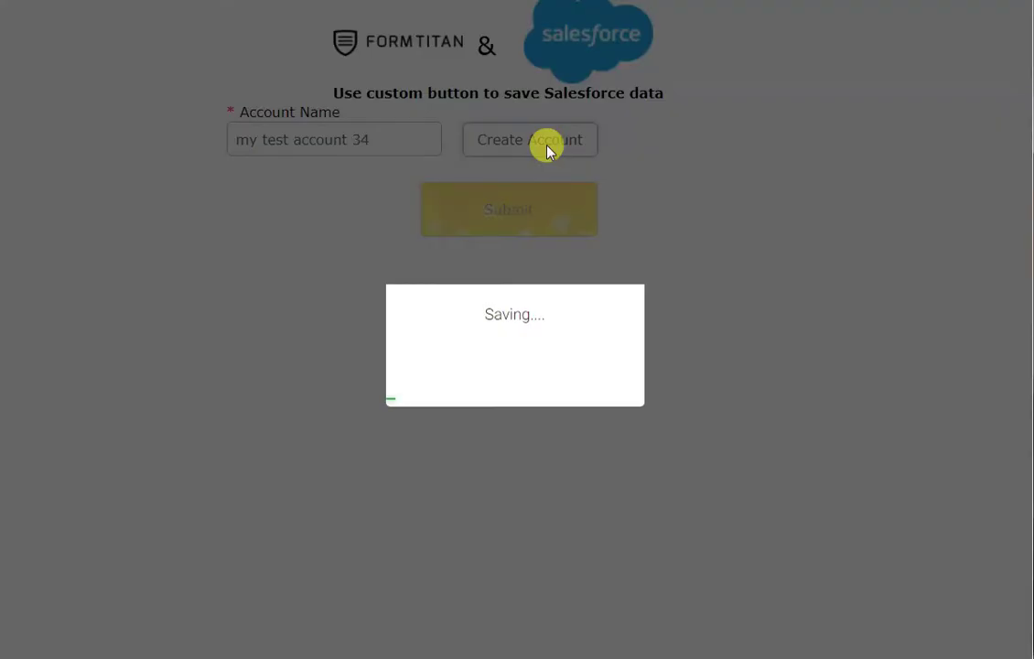